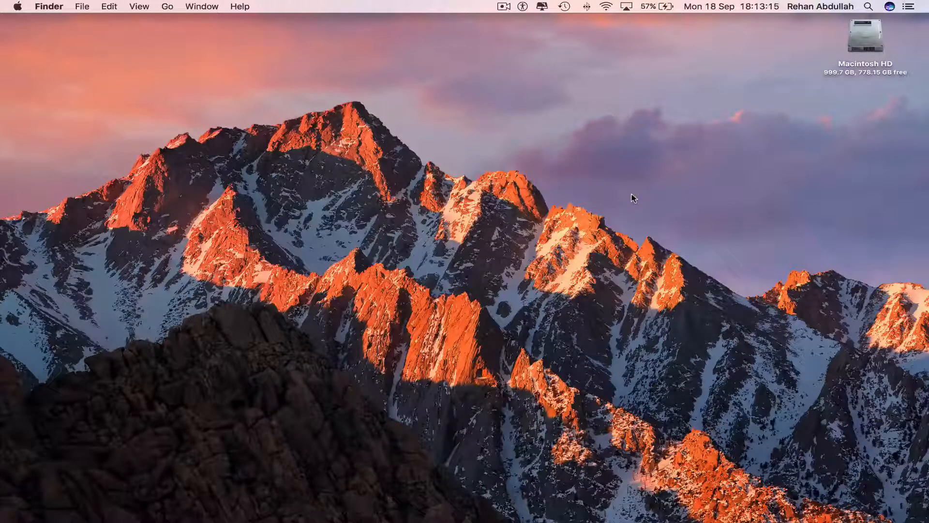
Step: In Safari, search Google for 'eclipse download mac' and open the Epsilon Download result on eclipse.org
mouse_move(713, 521)
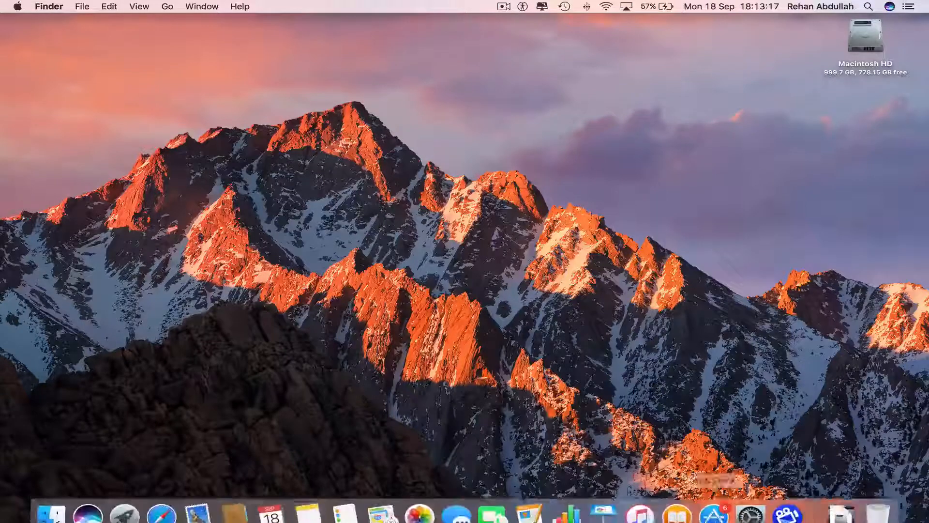
click(157, 517)
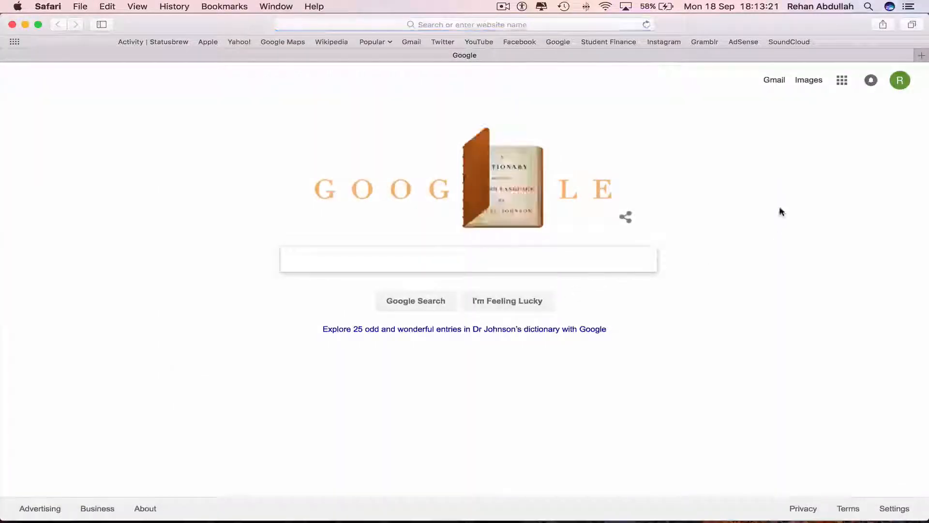
text(eclipse)
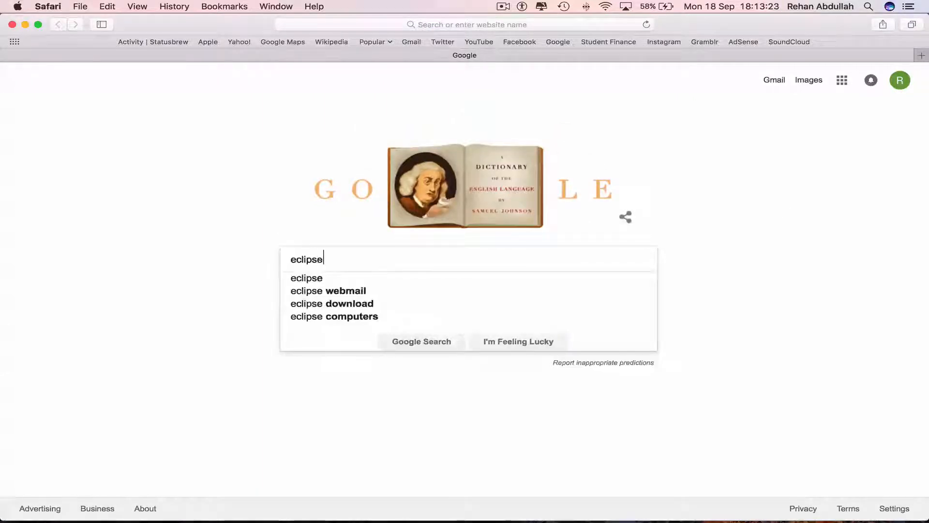
text( download)
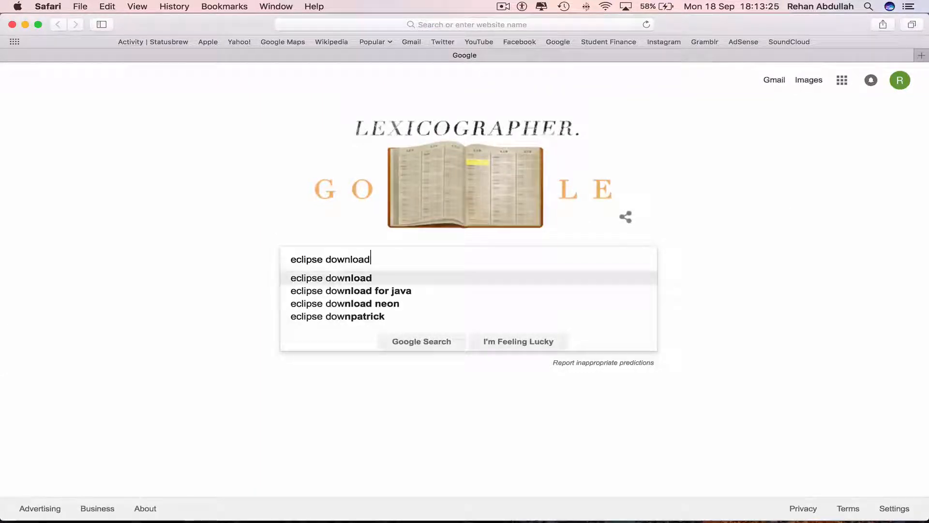
text( mac)
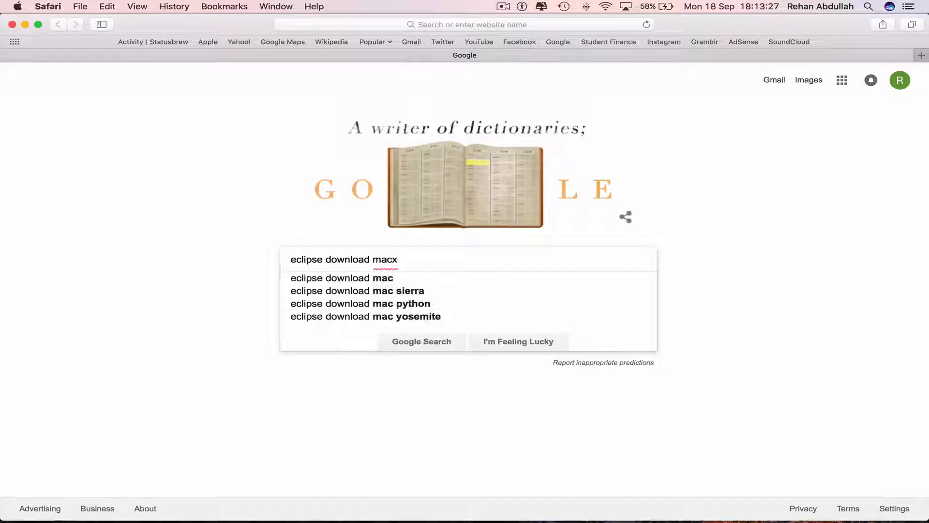
key(Return)
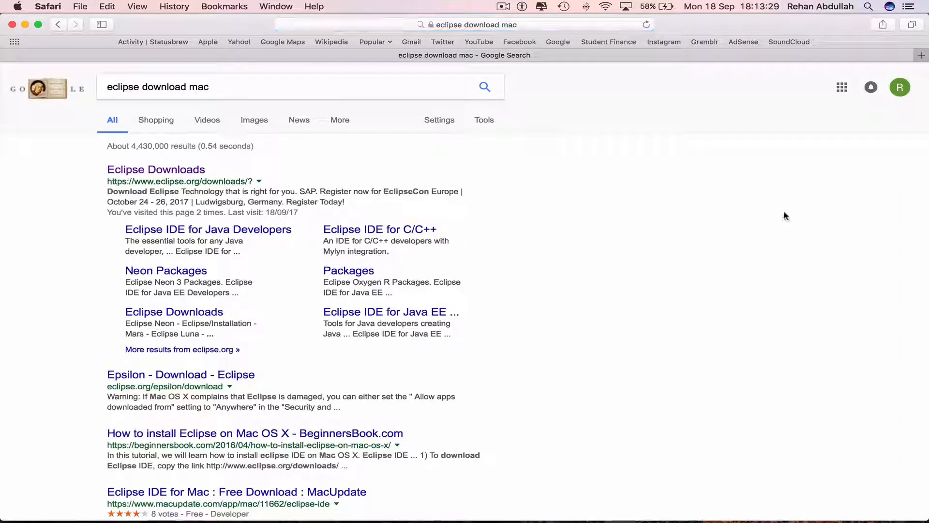
click(178, 380)
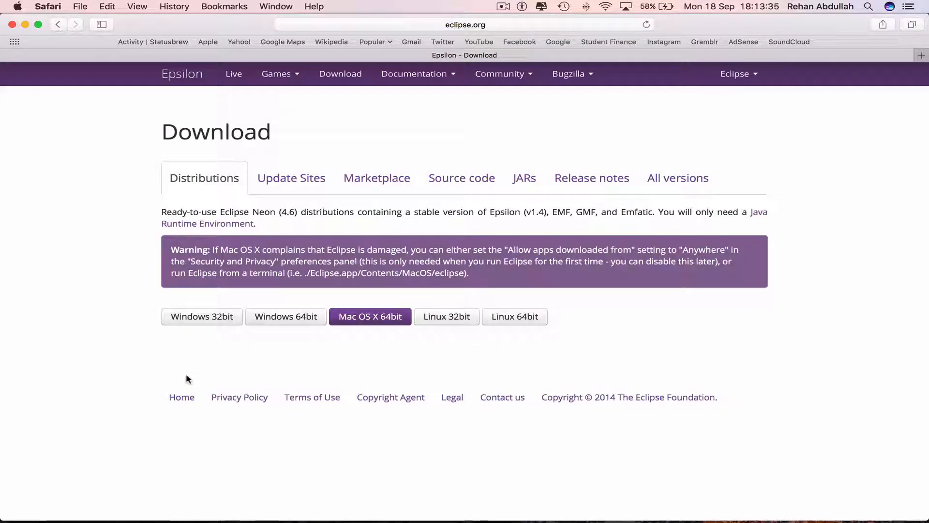
Step: Choose the Mac OS X 64bit download and bring up the list of download mirrors
click(368, 316)
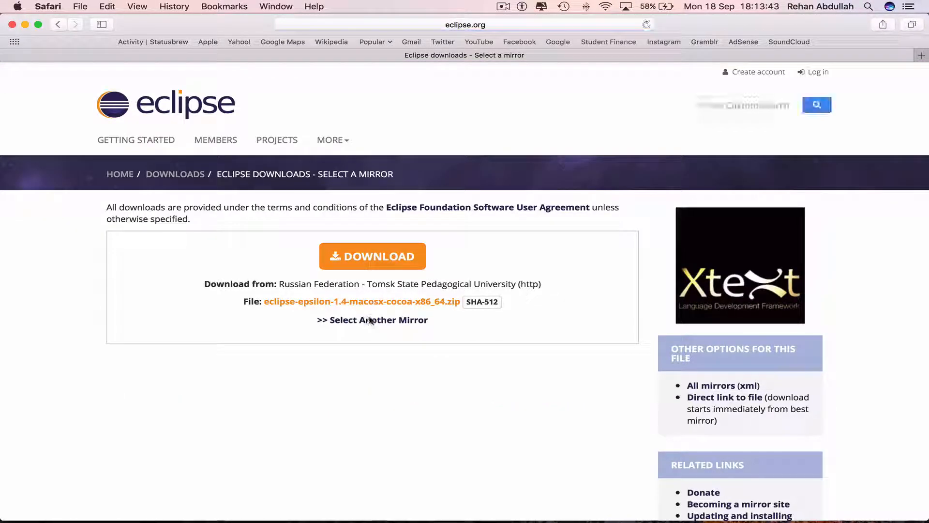
scroll(391, 206, down, 1)
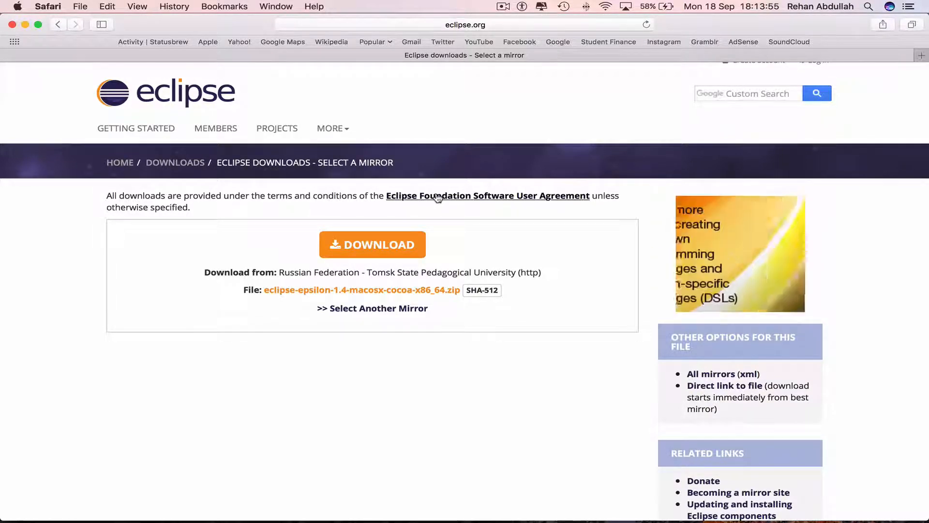
click(366, 295)
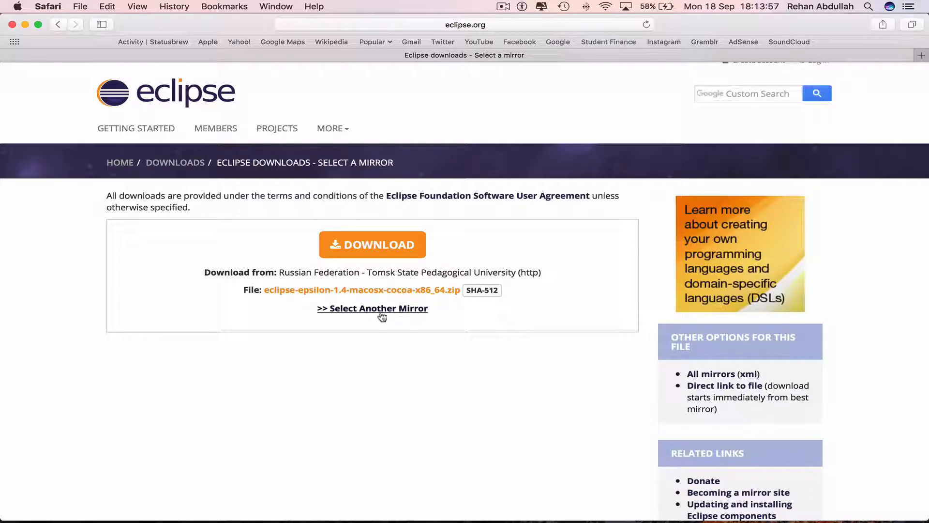
click(384, 310)
scroll(480, 300, down, 5)
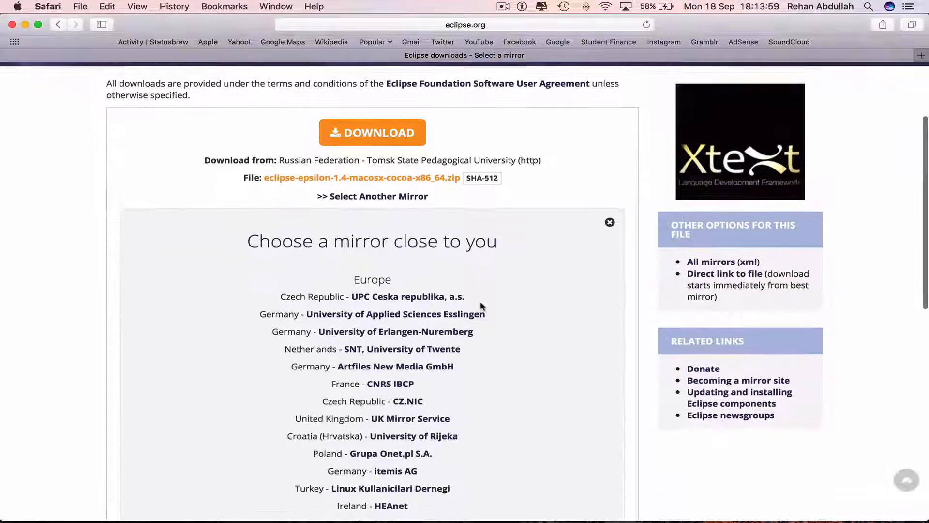
scroll(485, 304, down, 3)
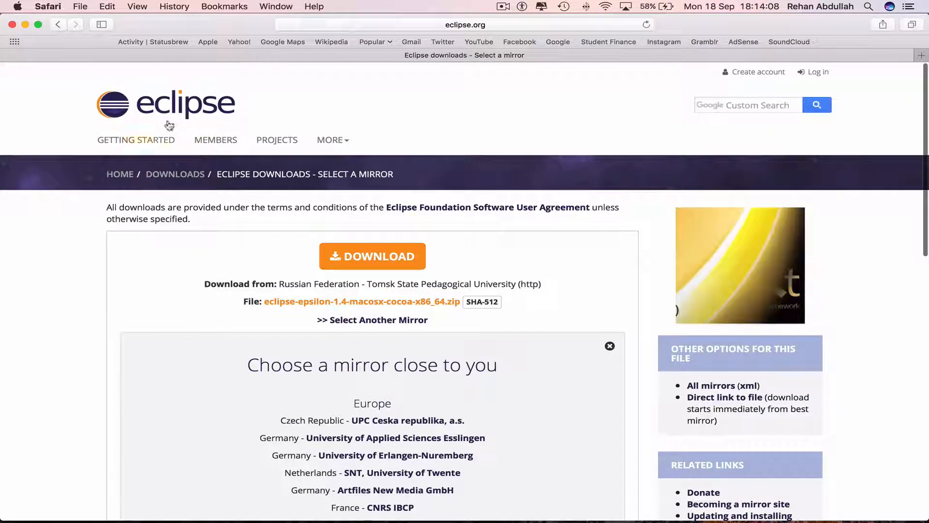
Step: Go to the eclipse.org home page announcing Eclipse Oxygen
click(127, 173)
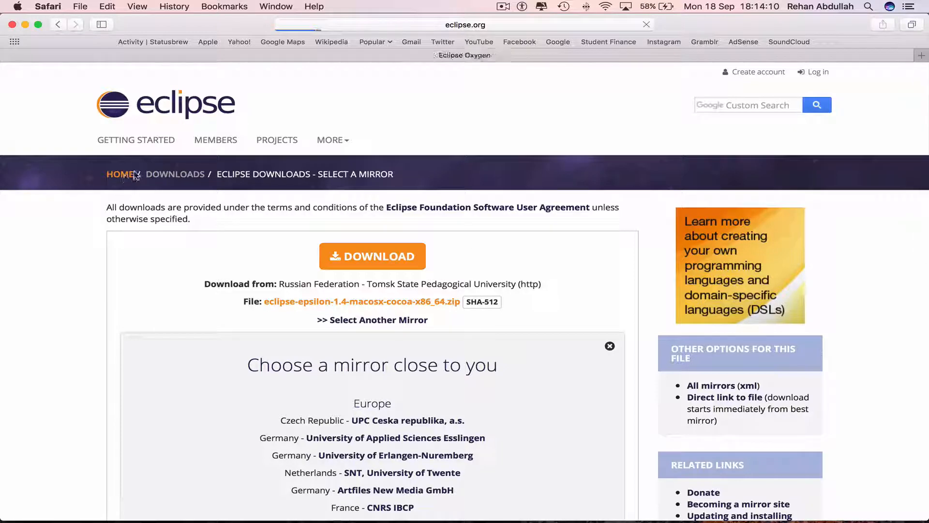
scroll(439, 261, down, 2)
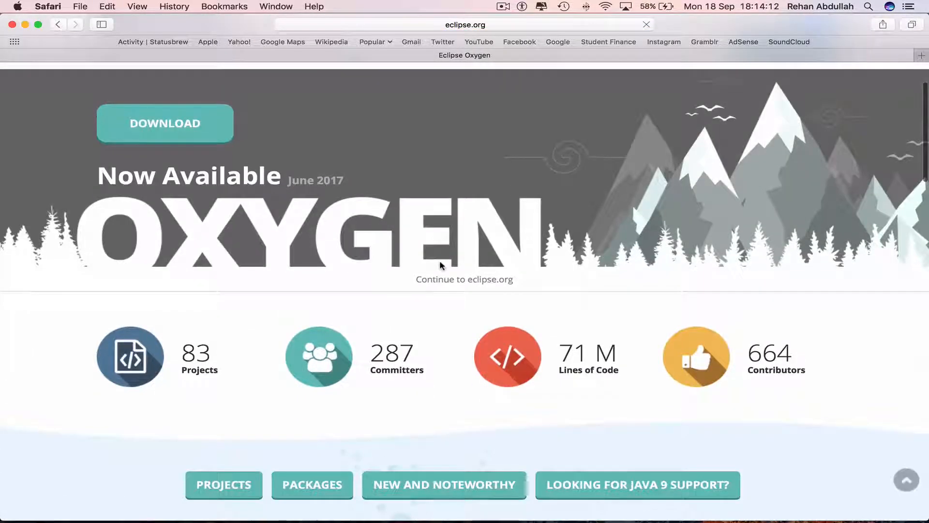
scroll(439, 261, down, 7)
scroll(440, 264, up, 10)
Step: Download eclipse-inst-mac64.tar.gz from the UK Mirror Service and check its progress in Downloads
click(148, 210)
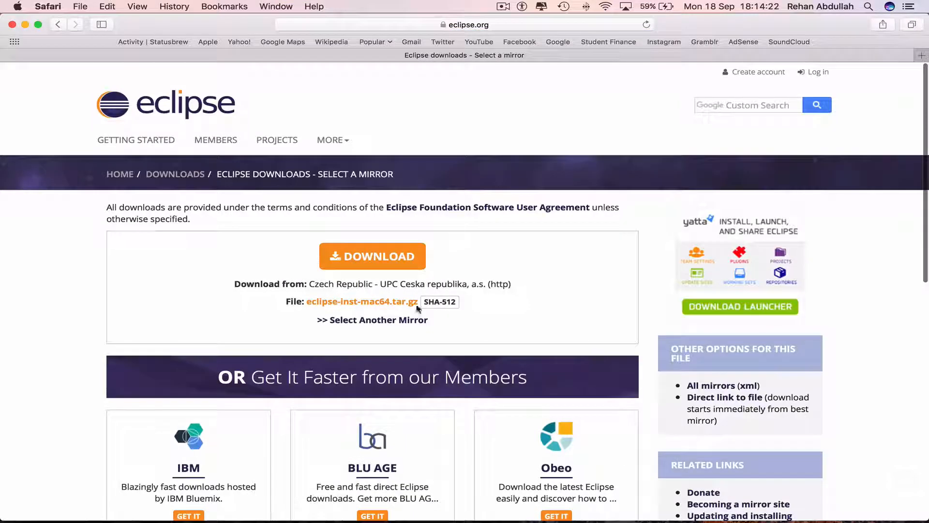
click(391, 320)
scroll(584, 276, down, 4)
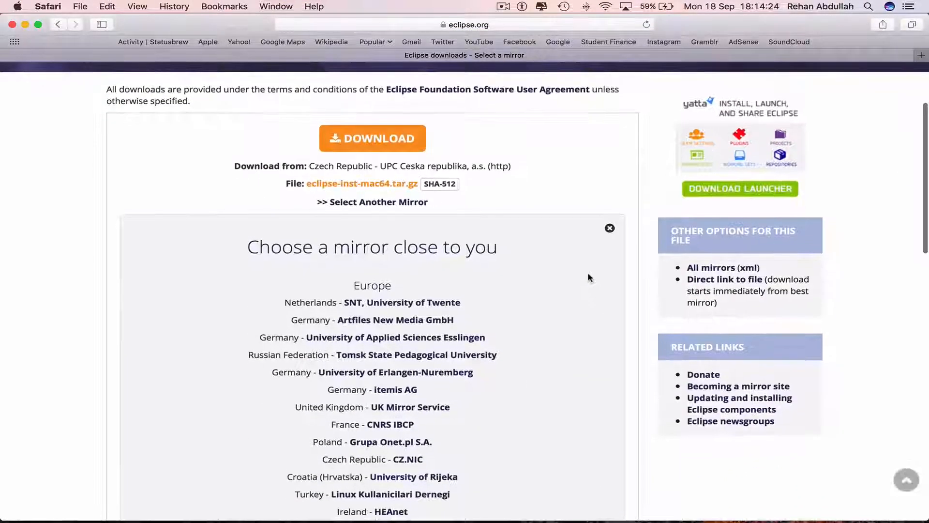
scroll(522, 265, down, 2)
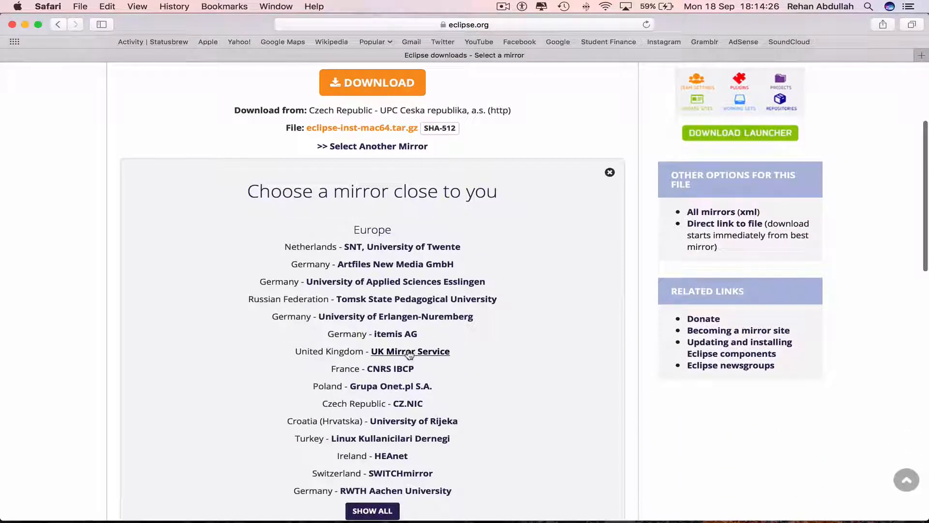
click(410, 353)
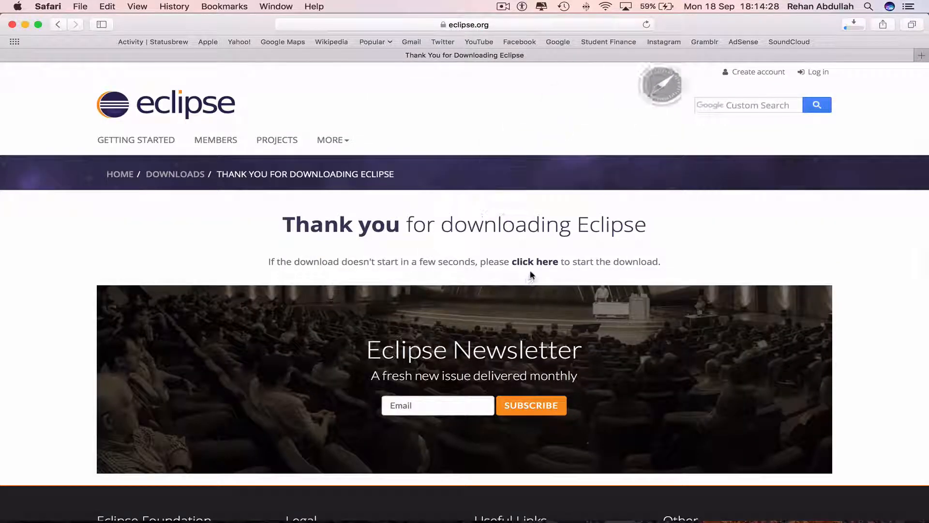
click(863, 24)
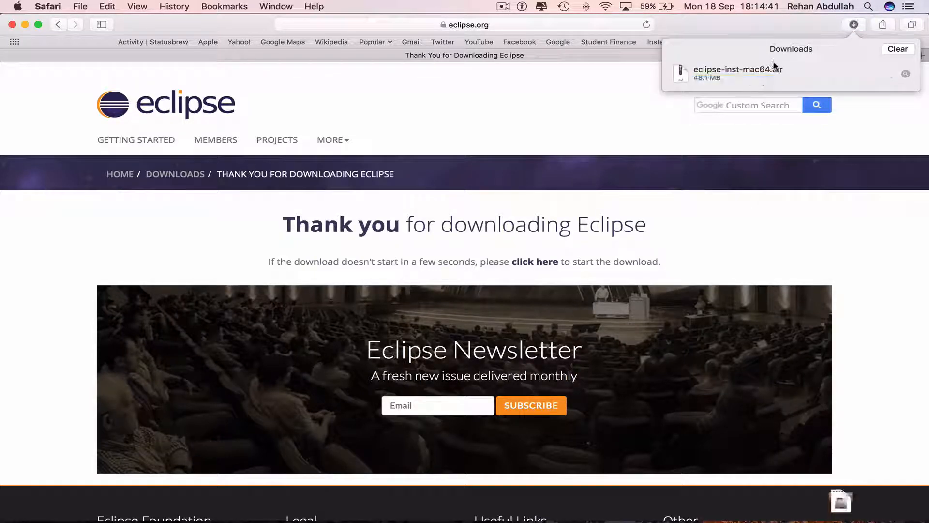
Step: Extract the downloaded archive and select Eclipse Installer.app in Finder's Downloads folder
double_click(748, 81)
click(22, 26)
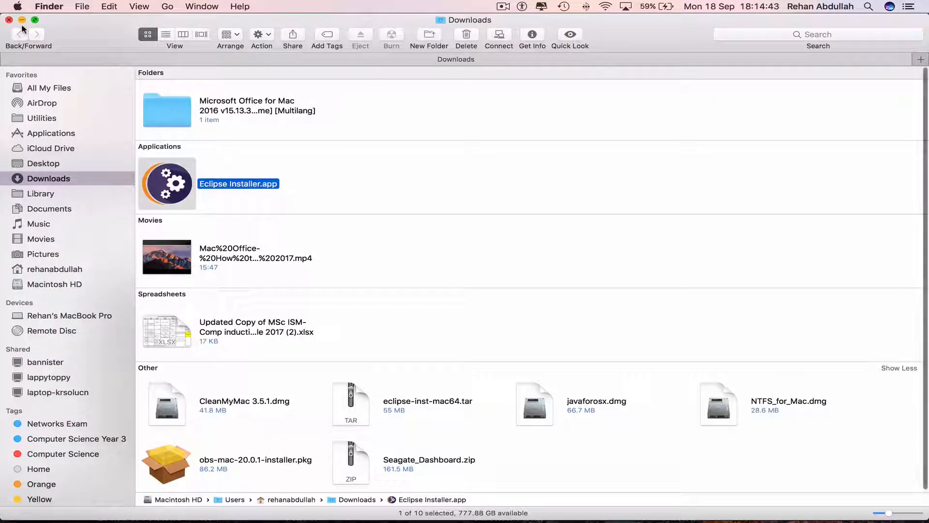
click(394, 197)
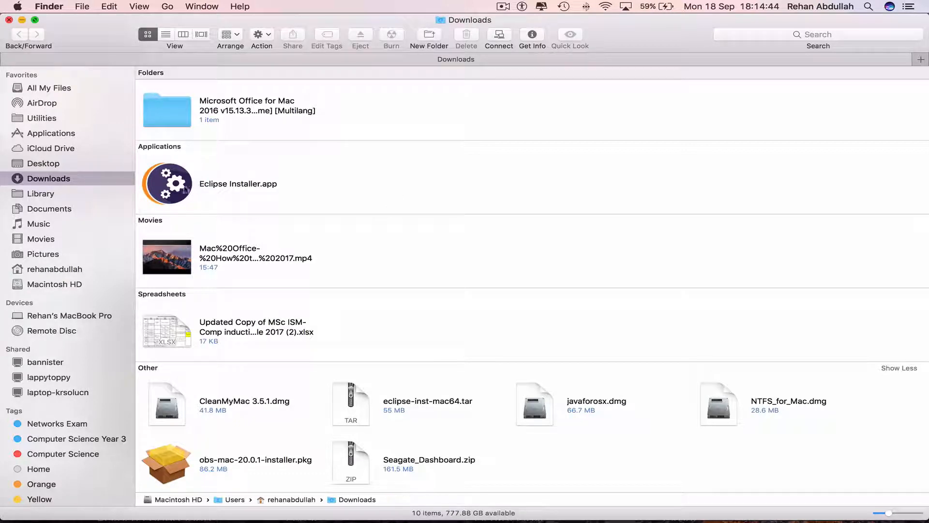
click(173, 185)
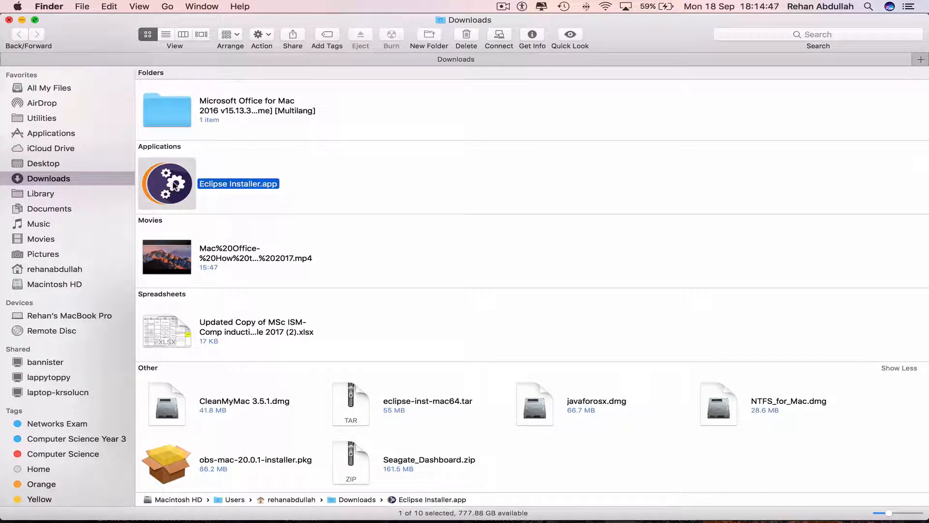
Step: Open Applications, minimize Finder, and bring up Launchpad
click(54, 134)
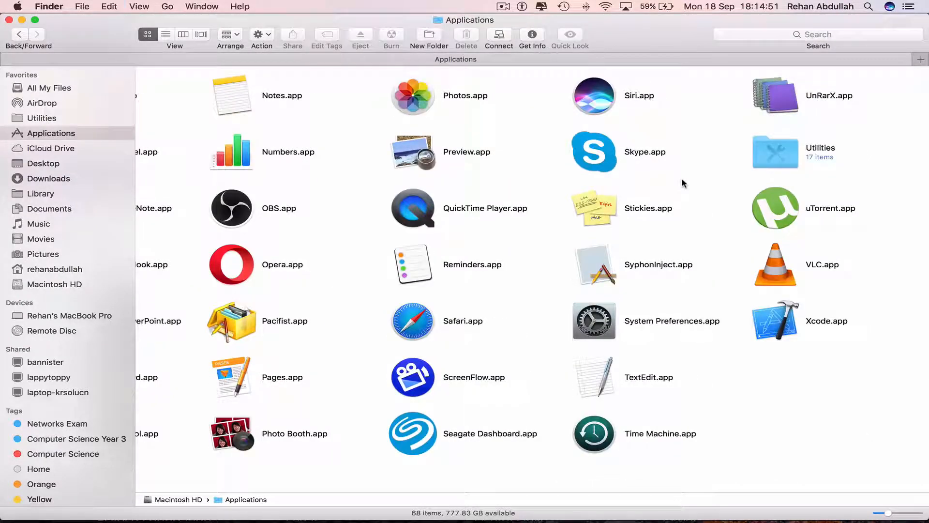
click(21, 20)
click(122, 517)
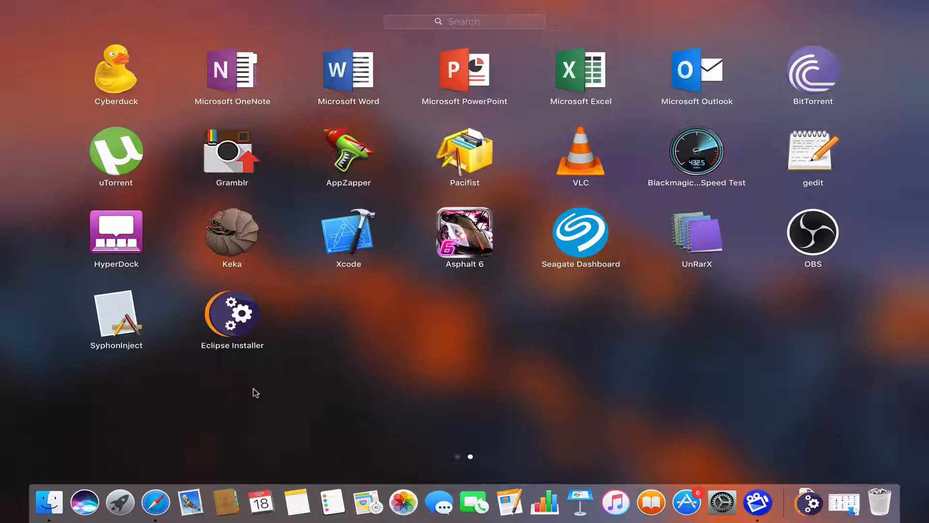
Step: Launch Eclipse Installer from Launchpad and approve opening the internet-downloaded app
click(285, 401)
click(23, 26)
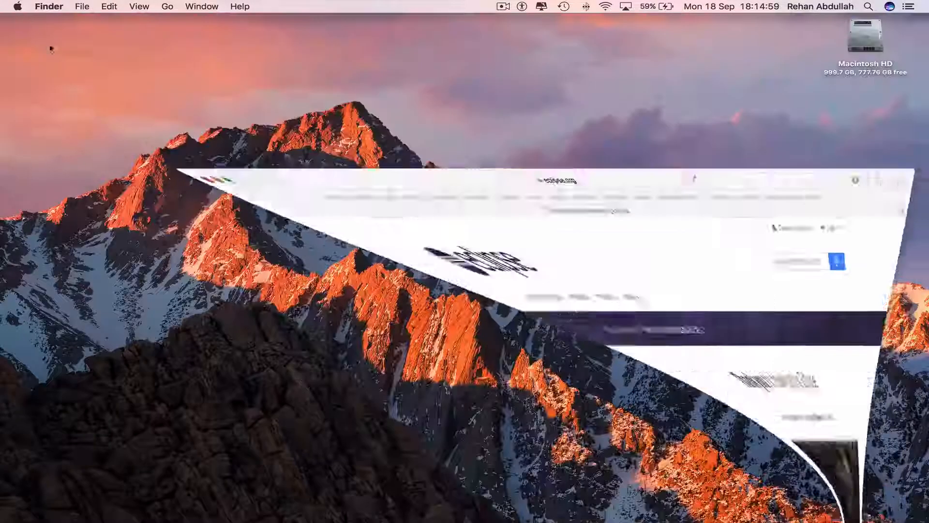
click(115, 502)
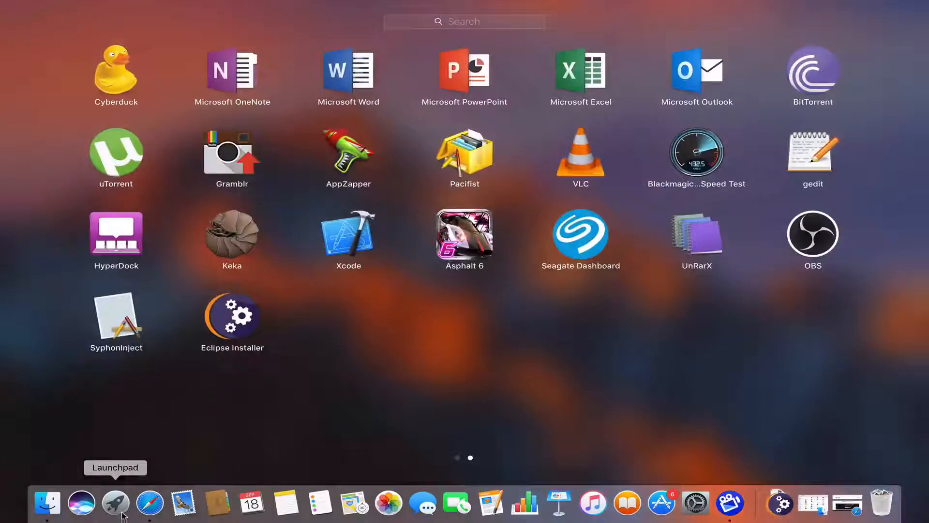
click(229, 315)
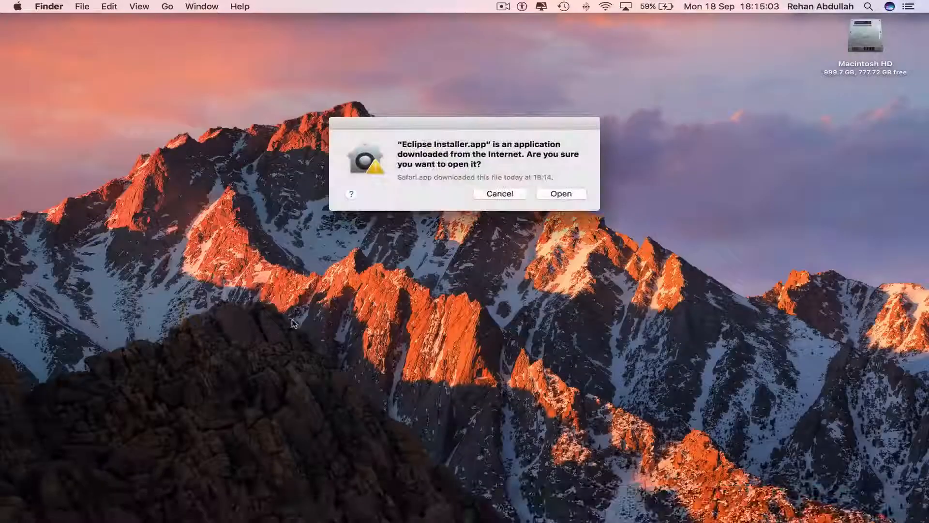
click(558, 192)
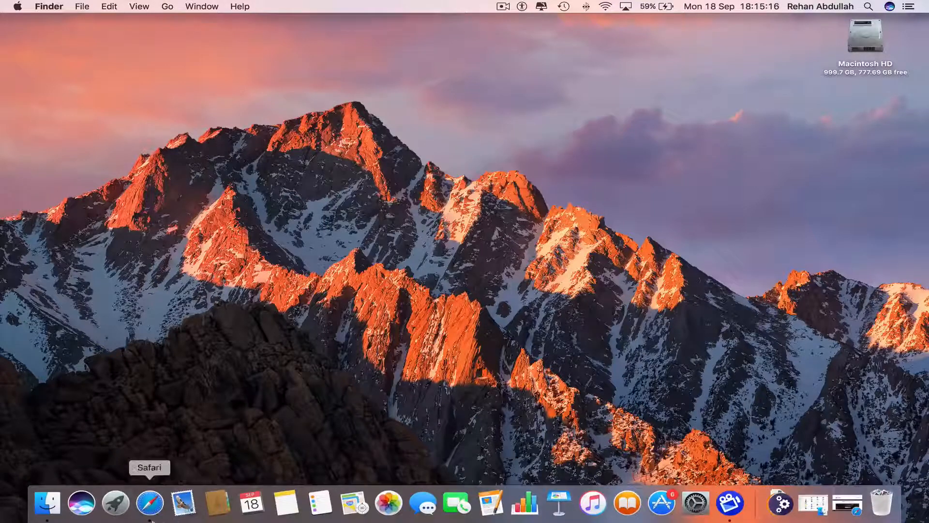
Step: In a new Safari tab, search 'java download 1.8' and open Oracle's Java SE Development Kit 8 Downloads page
click(150, 502)
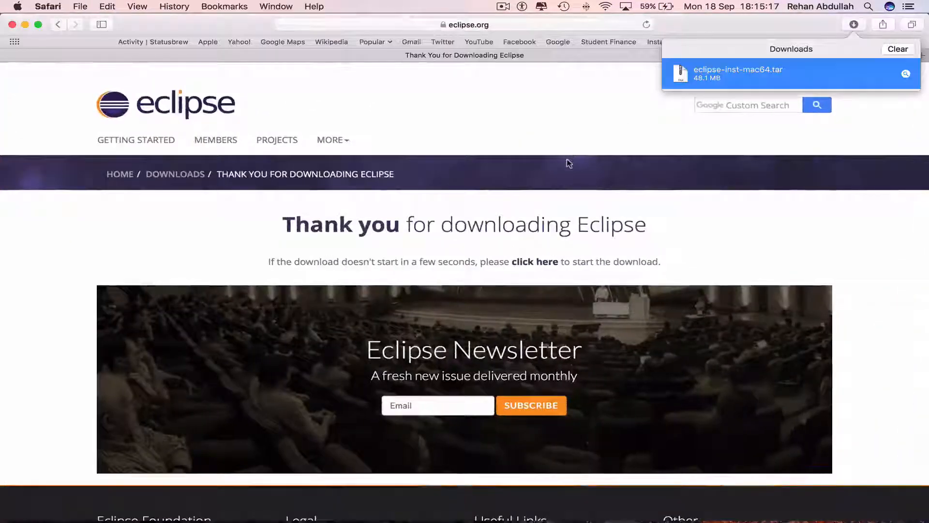
key(super+t)
text(jva)
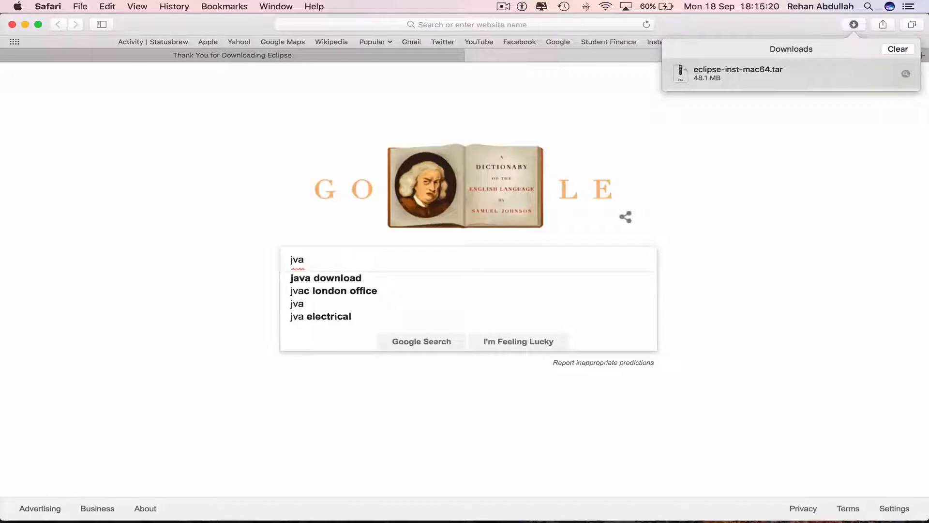
key(Down)
text(1.8)
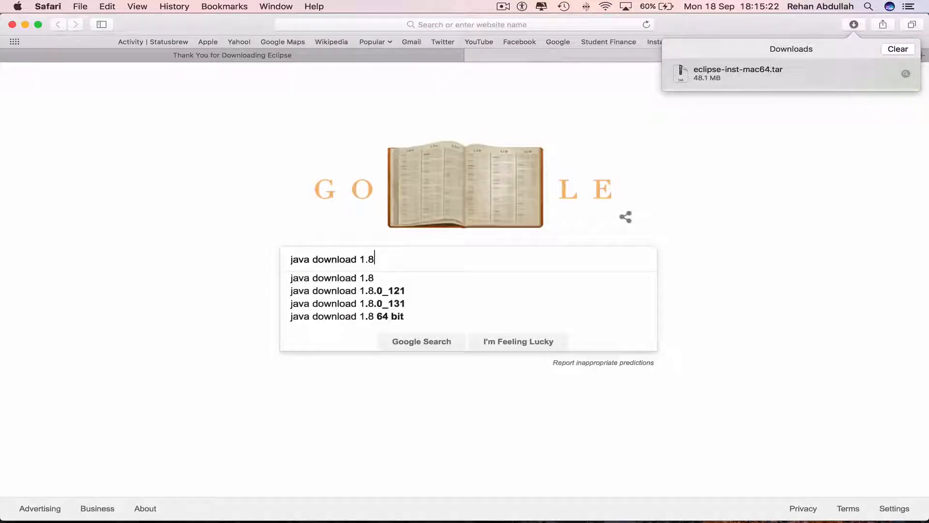
key(Return)
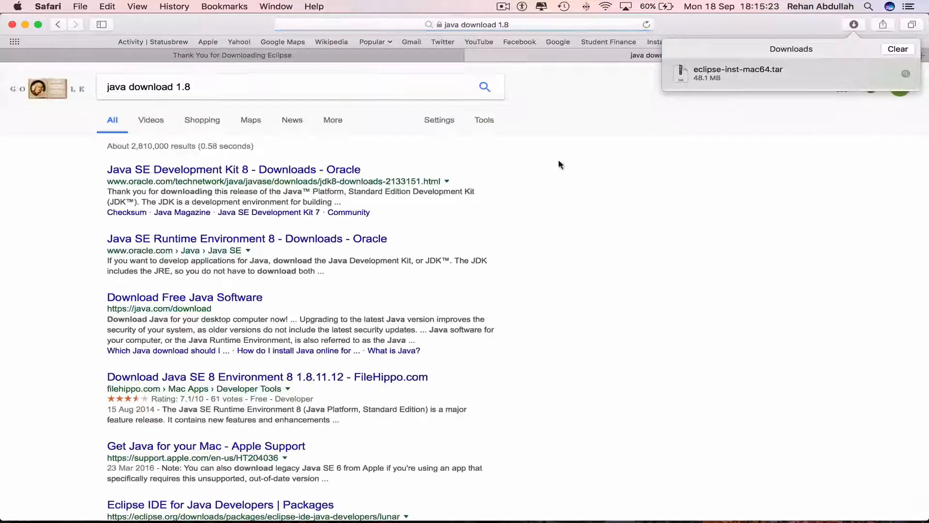
click(265, 173)
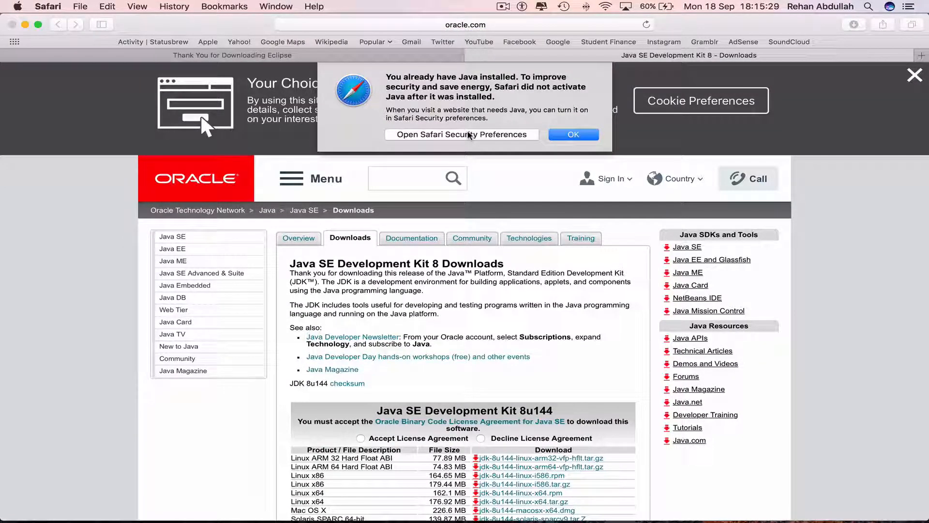
Step: Accept Oracle's Binary Code License Agreement and download jdk-8u144-macosx-x64.dmg
click(575, 134)
scroll(554, 351, down, 4)
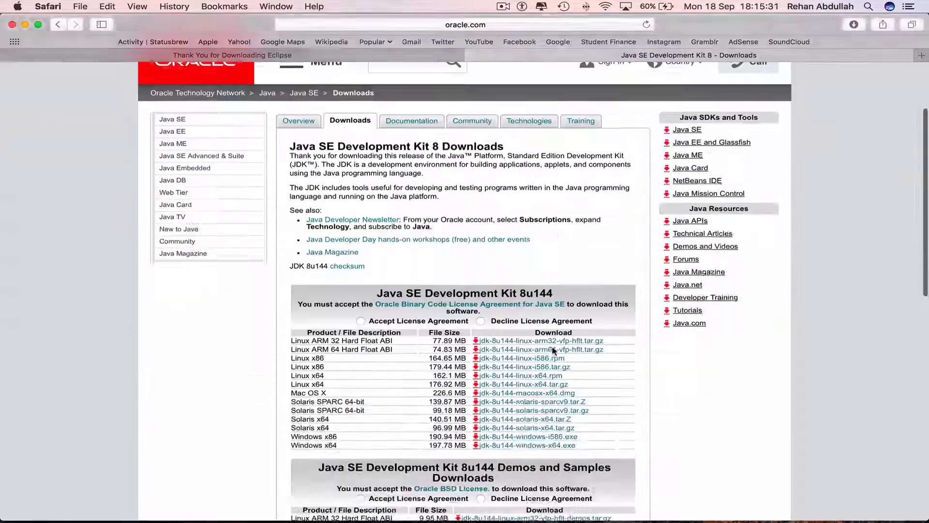
scroll(729, 374, down, 4)
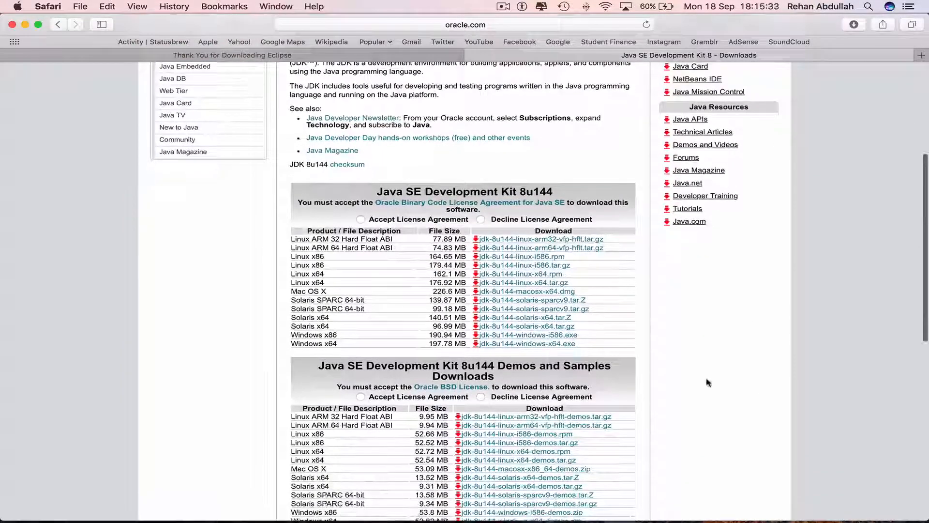
click(507, 292)
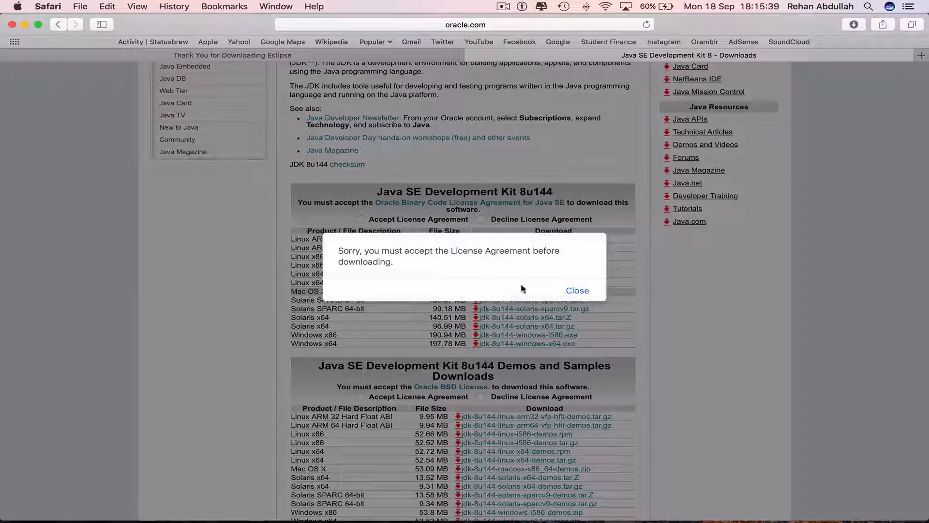
click(577, 291)
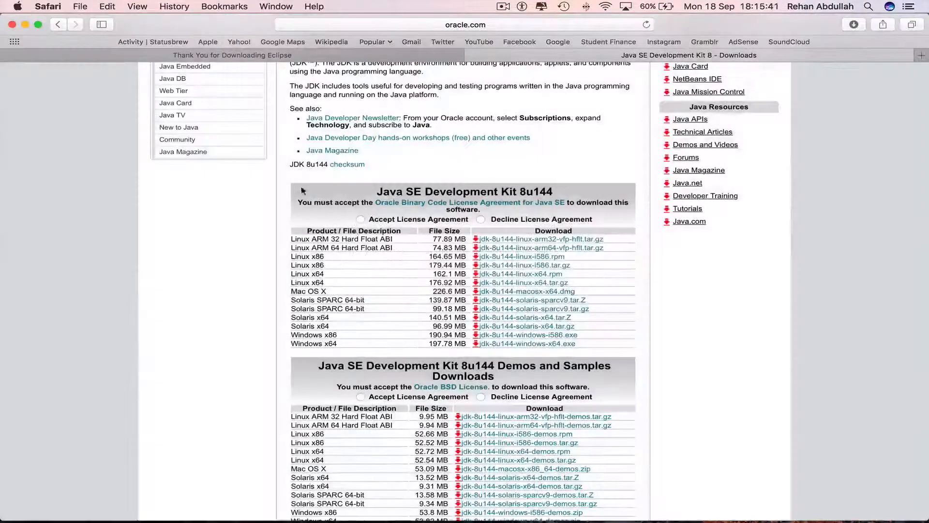
click(361, 220)
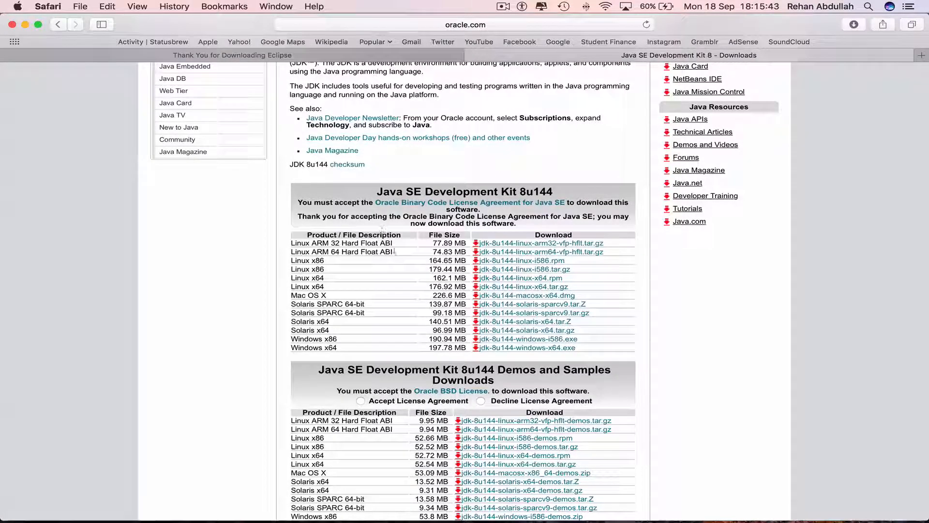
click(499, 296)
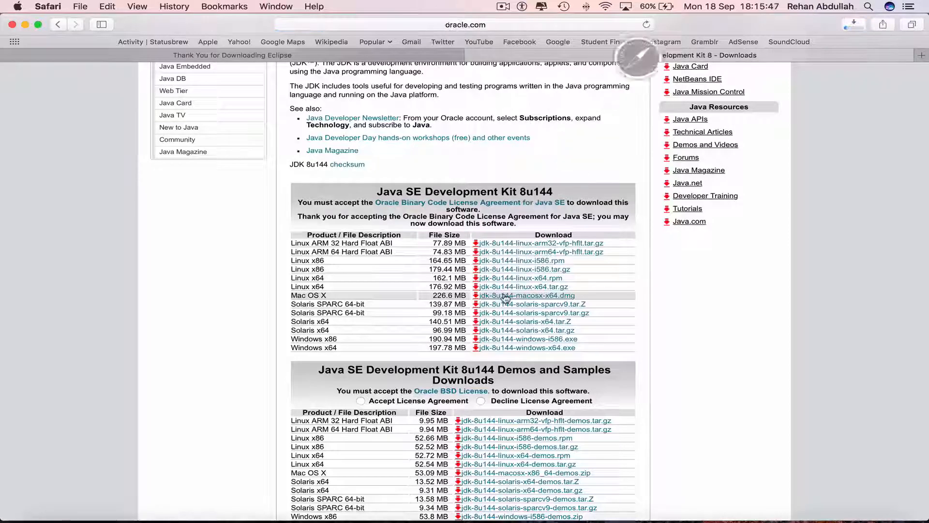
Step: Show Safari's downloads list and wait for jdk-8u144-macosx-x64.dmg to finish
click(854, 25)
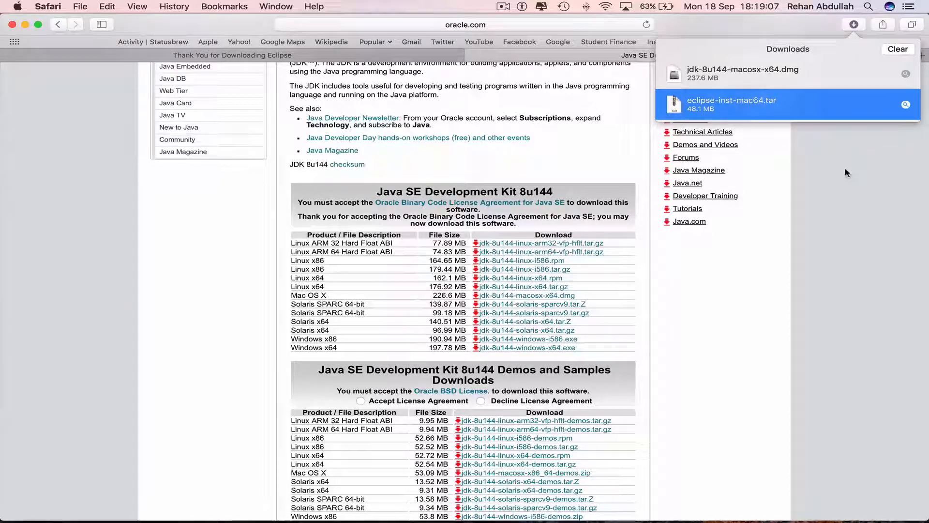
Step: Mount the JDK 8u144 disk image and launch JDK 8 Update 144.pkg
double_click(799, 74)
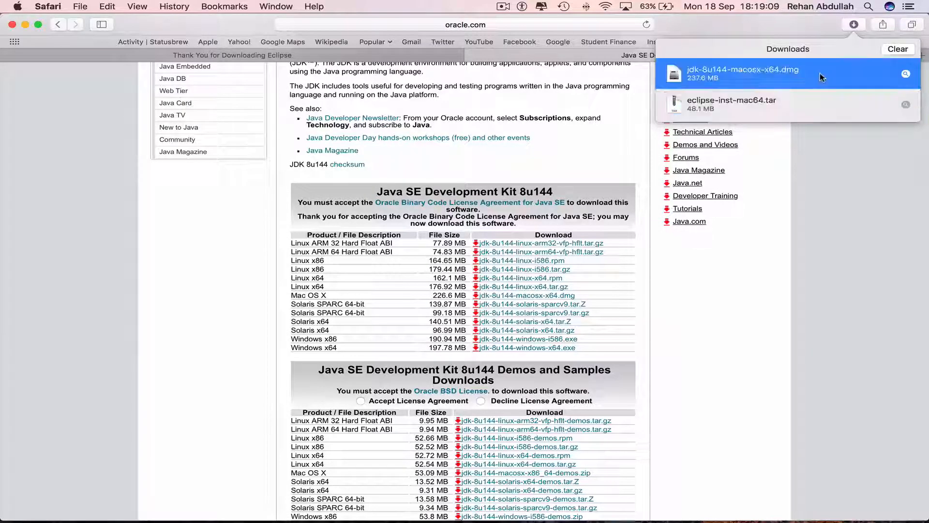
key(super+m)
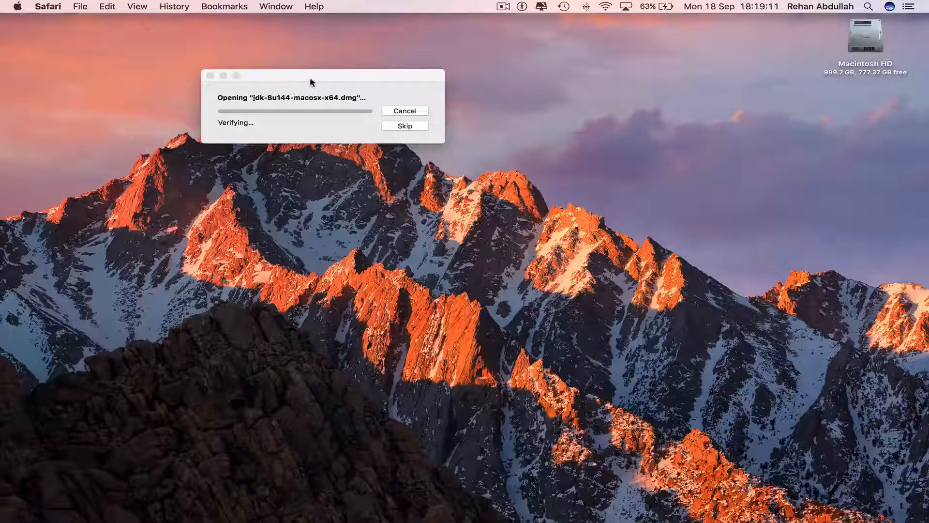
drag(311, 78, 312, 69)
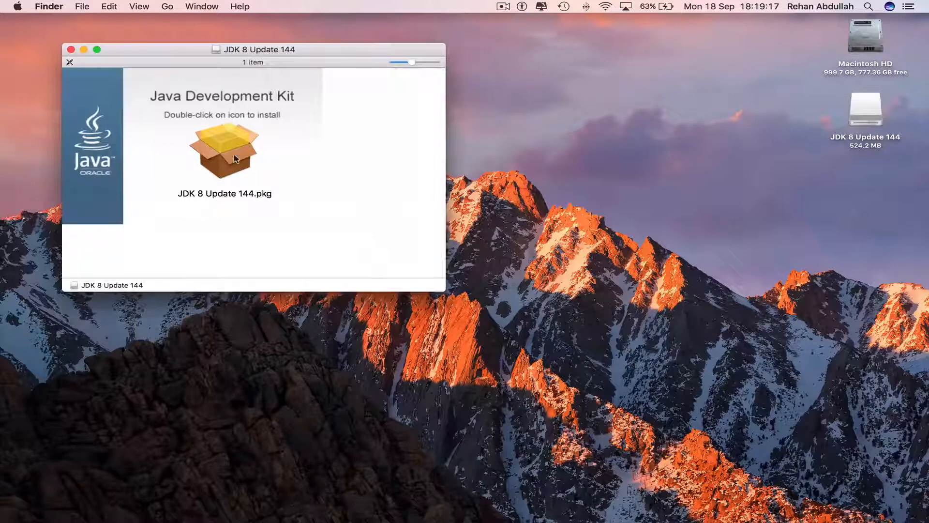
double_click(235, 159)
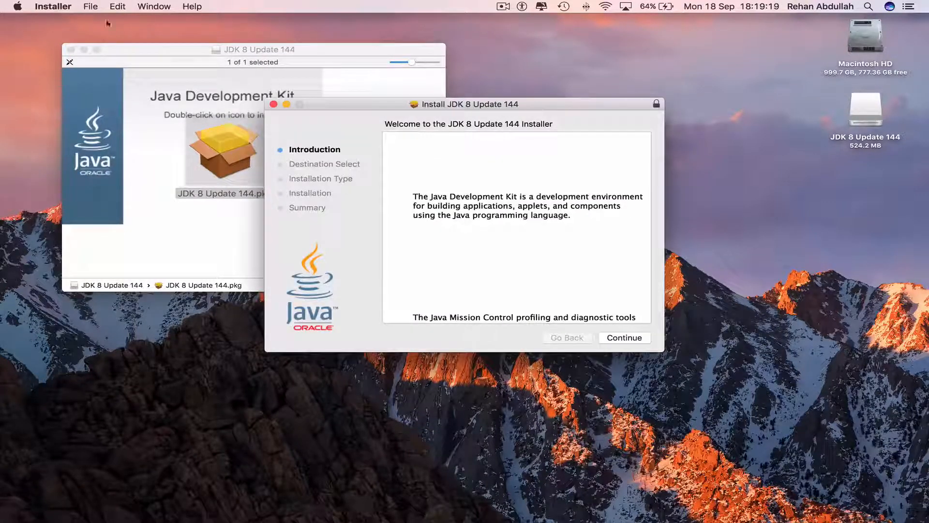
Step: Install JDK 8 Update 144 on Macintosh HD, authorizing with the account password, then close the installer
click(71, 49)
click(635, 338)
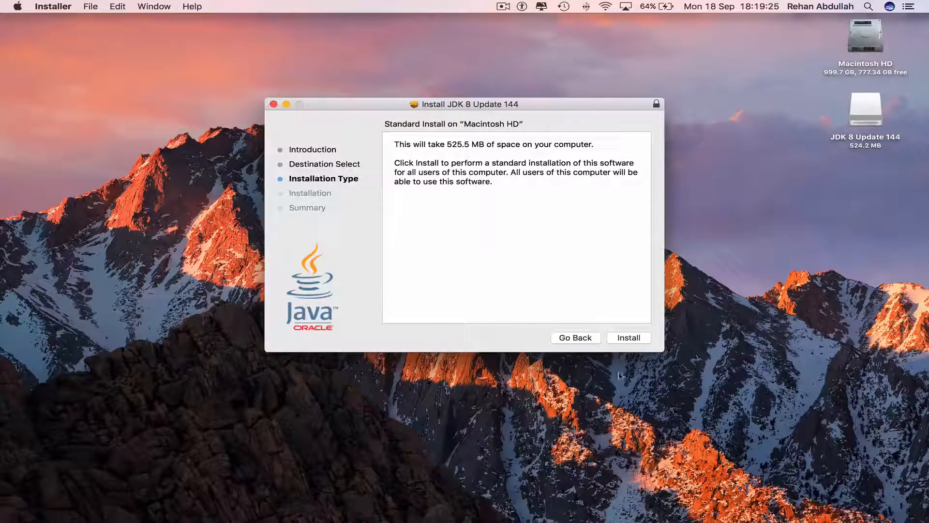
click(621, 340)
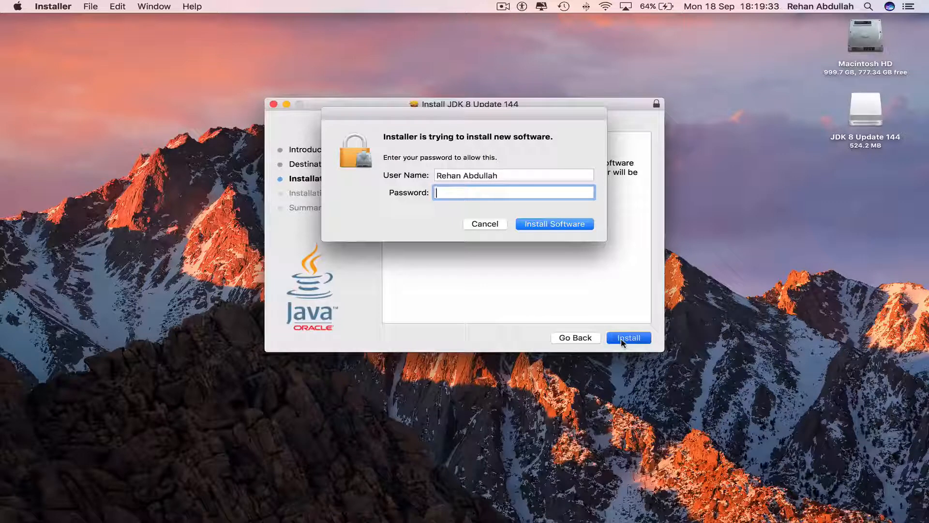
text(••••)
key(Return)
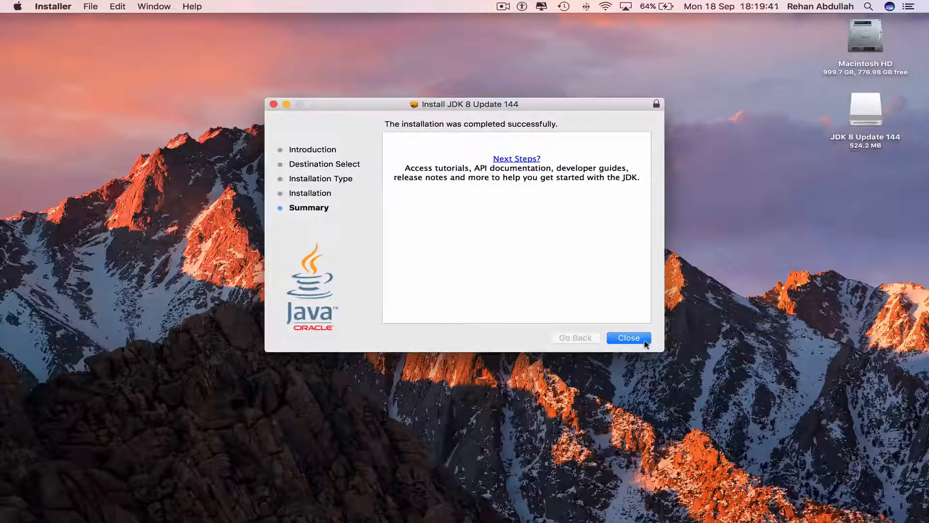
click(629, 339)
Step: Keep the JDK installer file and launch Eclipse Installer from Launchpad
click(465, 173)
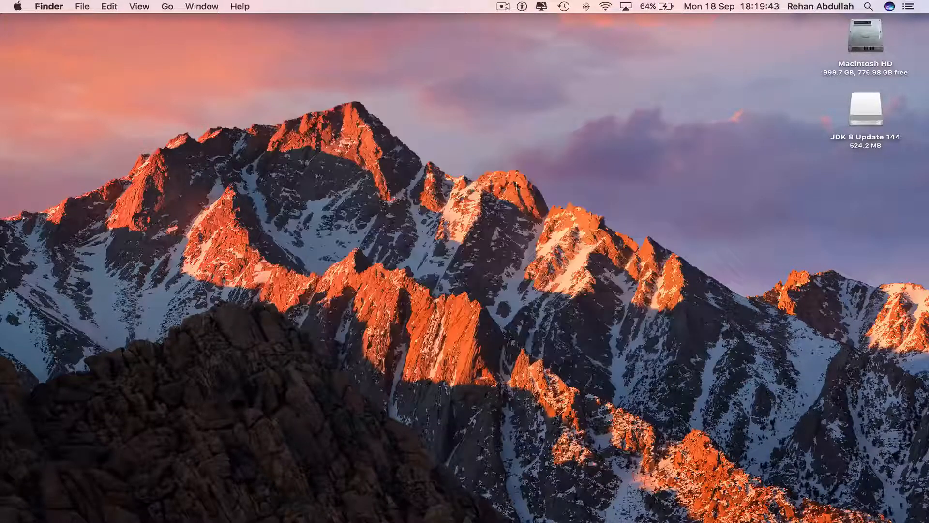
mouse_move(209, 504)
click(111, 503)
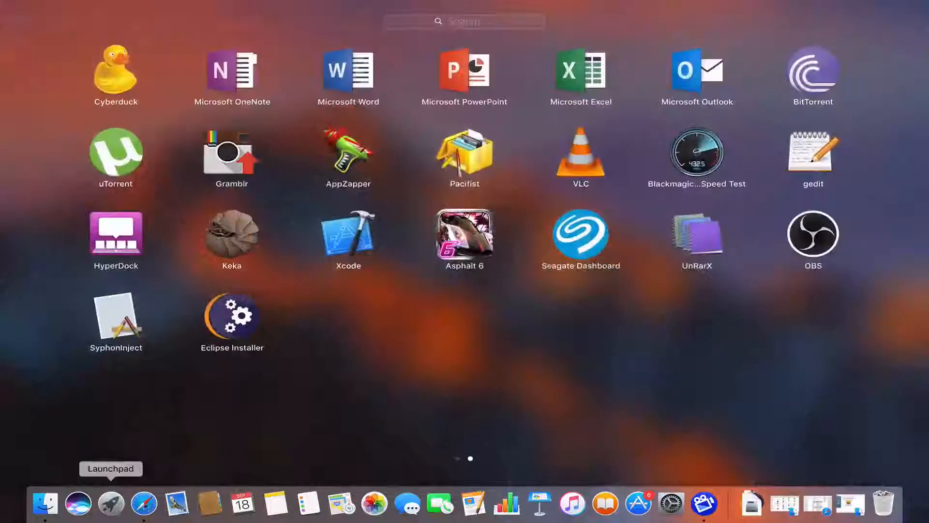
click(232, 317)
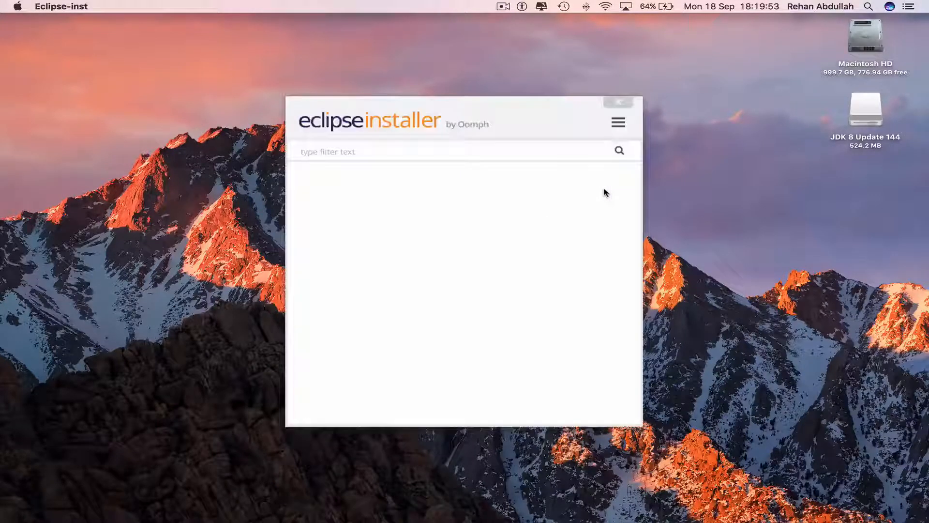
Step: Pick Eclipse IDE for Eclipse Committers from the installer's product list
scroll(444, 300, down, 8)
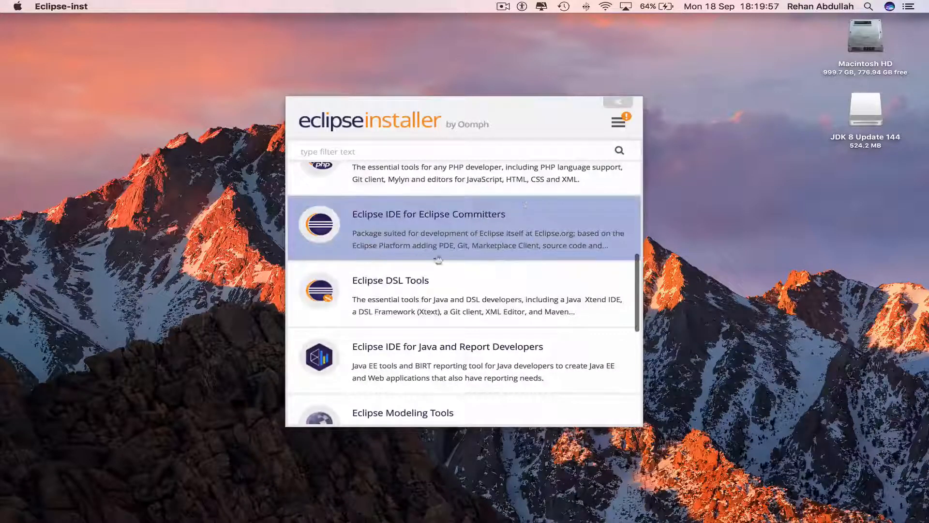
scroll(463, 261, down, 10)
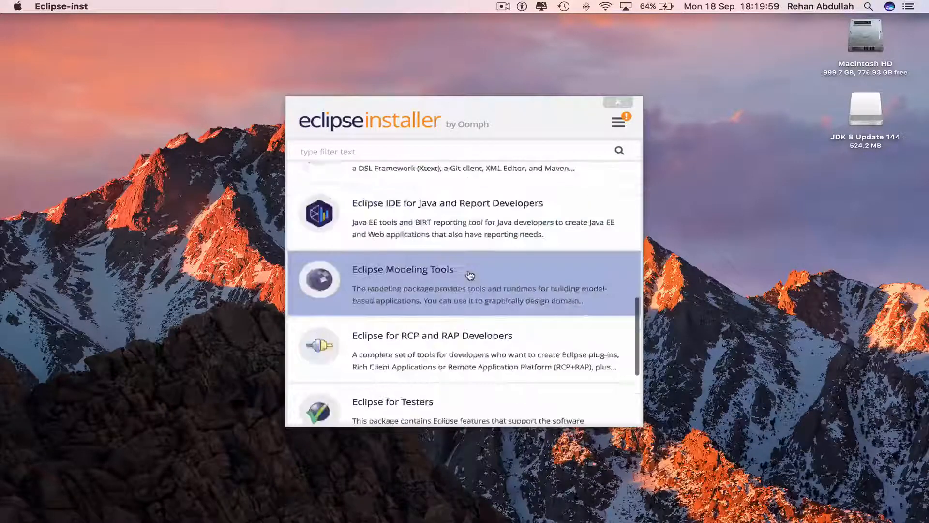
scroll(469, 274, up, 6)
scroll(469, 276, up, 4)
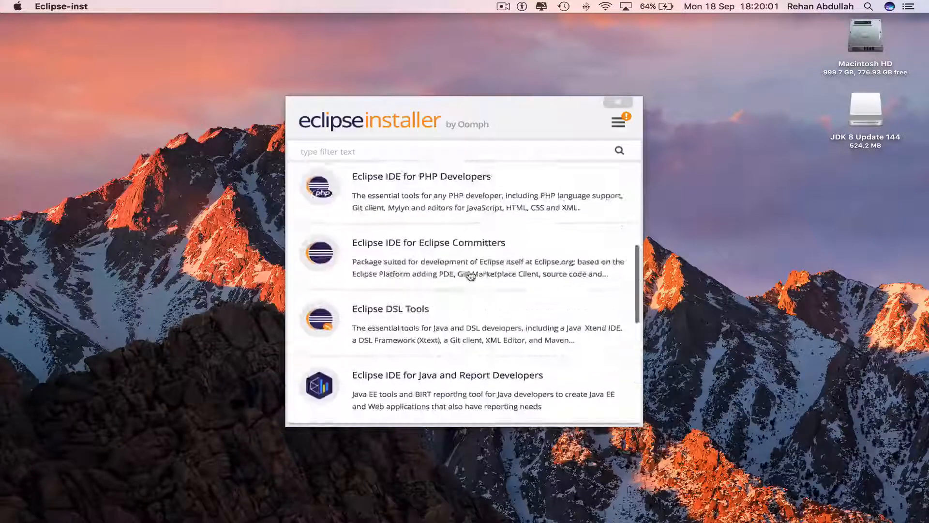
scroll(466, 288, up, 4)
scroll(467, 293, up, 4)
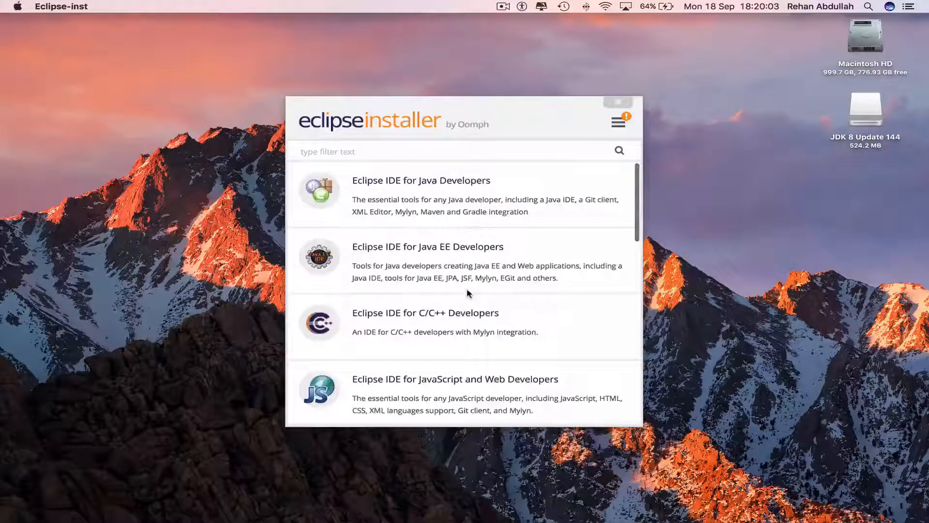
scroll(467, 293, down, 6)
click(421, 321)
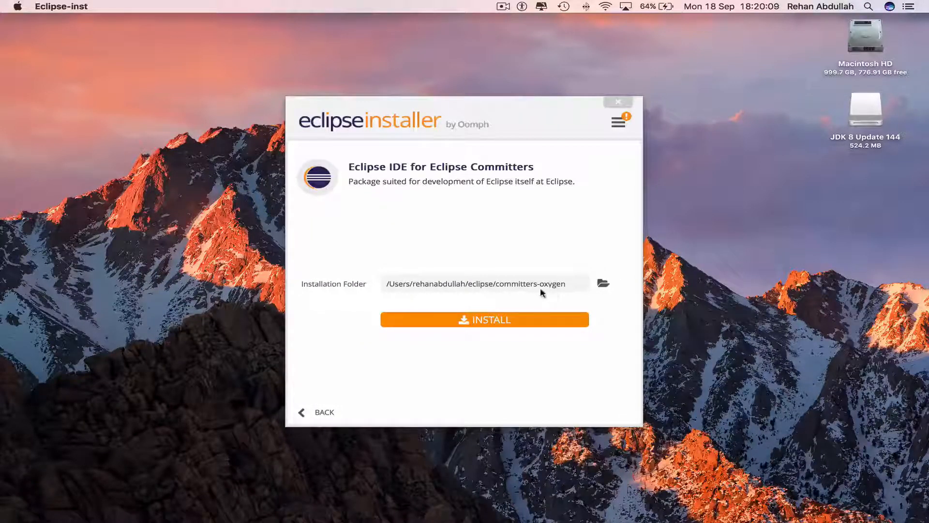
Step: Install the Committers package into committers-oxygen, accepting the Eclipse Foundation Software User Agreement
click(496, 318)
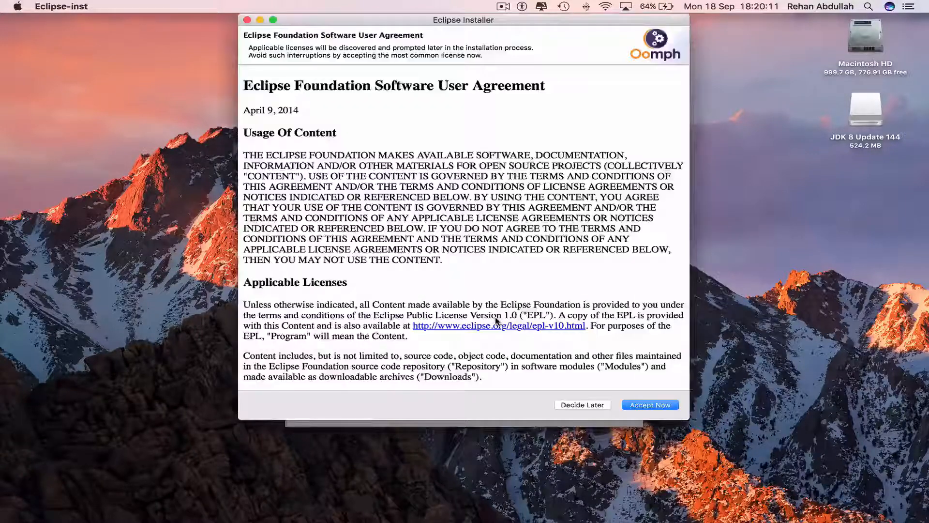
scroll(601, 276, down, 15)
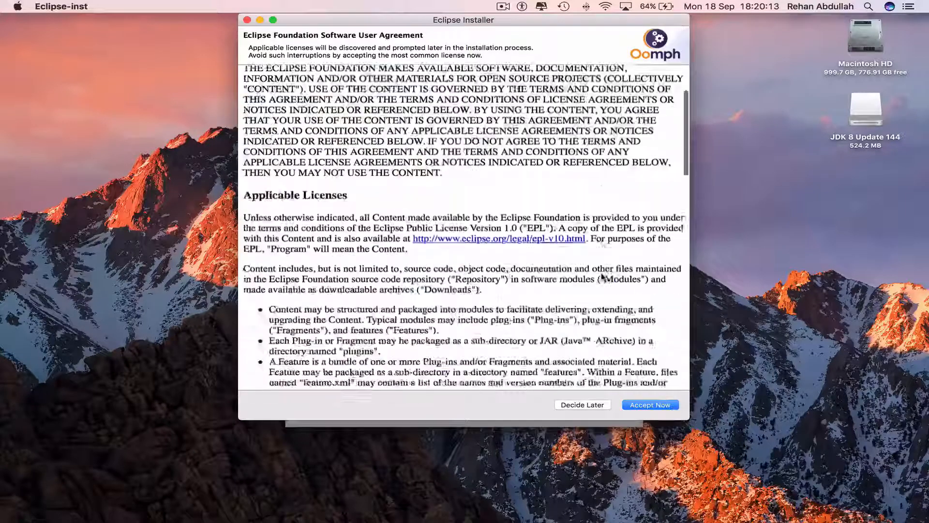
scroll(601, 277, down, 5)
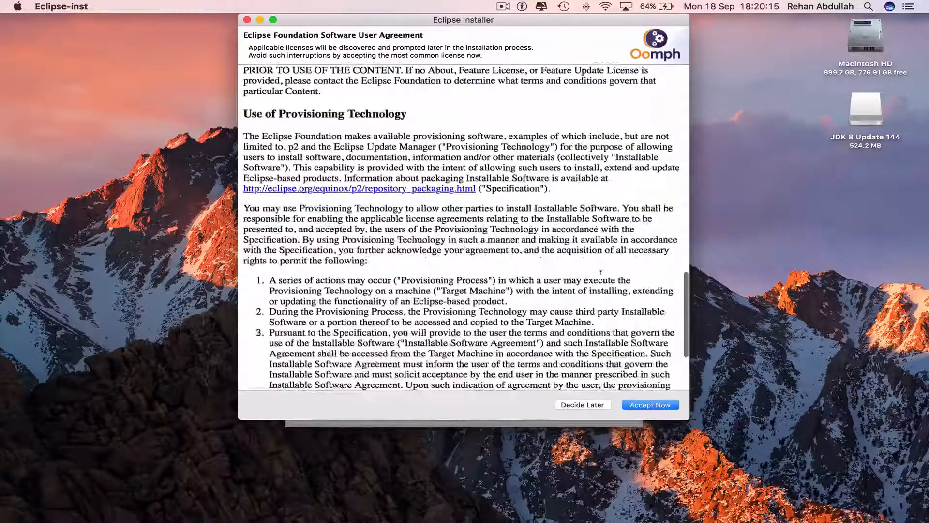
scroll(432, 153, down, 5)
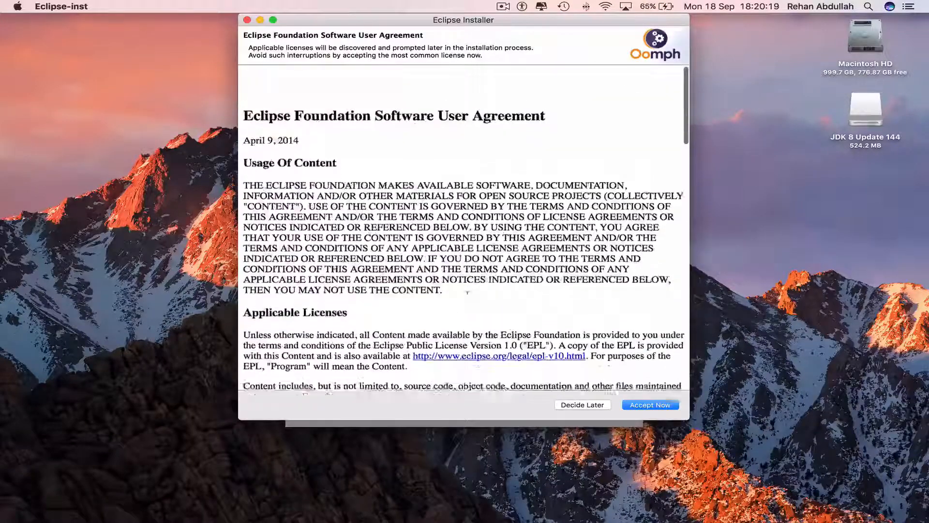
click(650, 405)
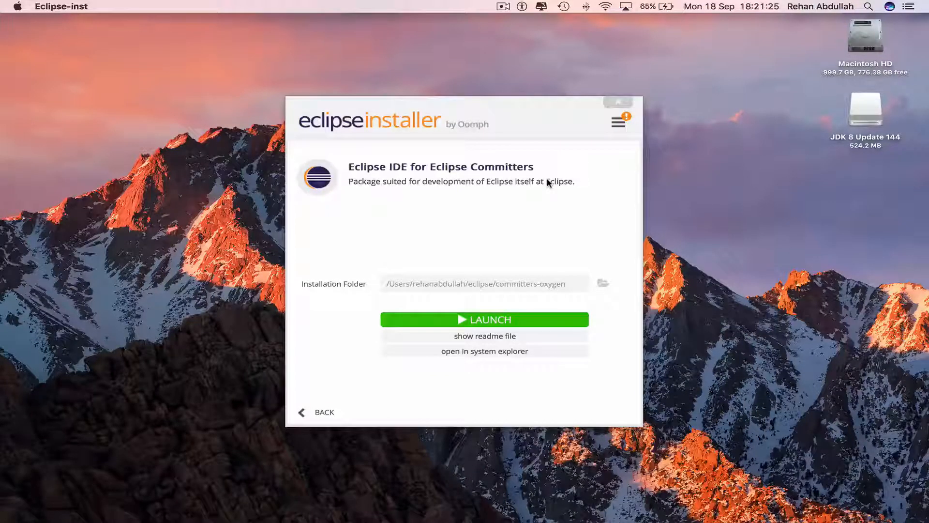
Step: Launch the new Eclipse with the default workspace and open a maximized workbench
click(480, 319)
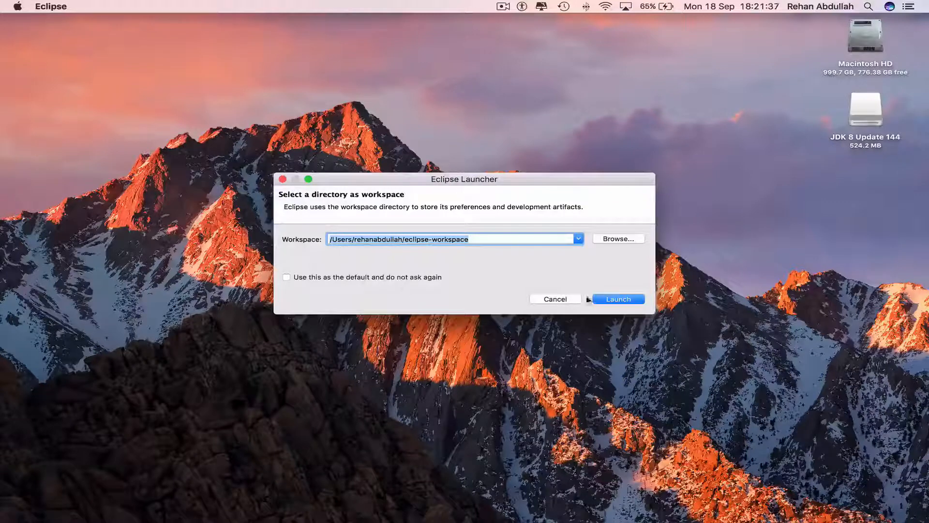
click(619, 302)
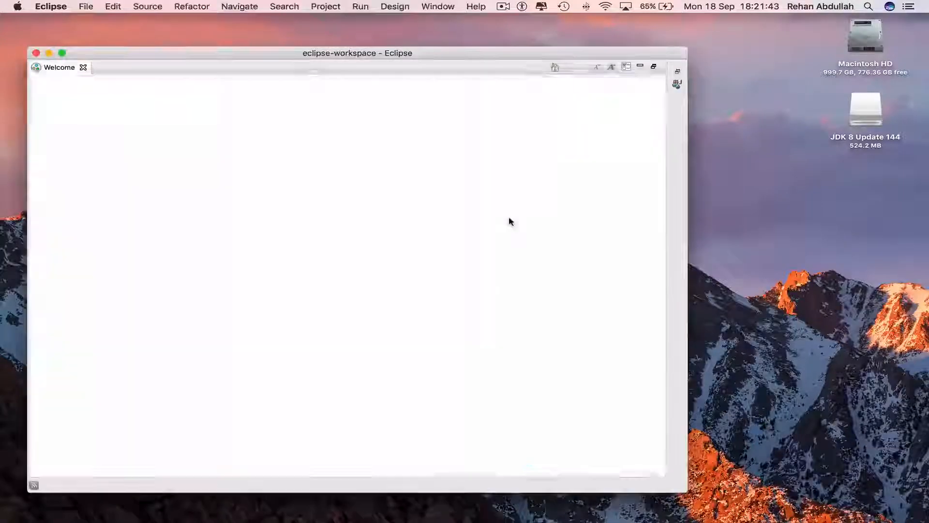
click(644, 114)
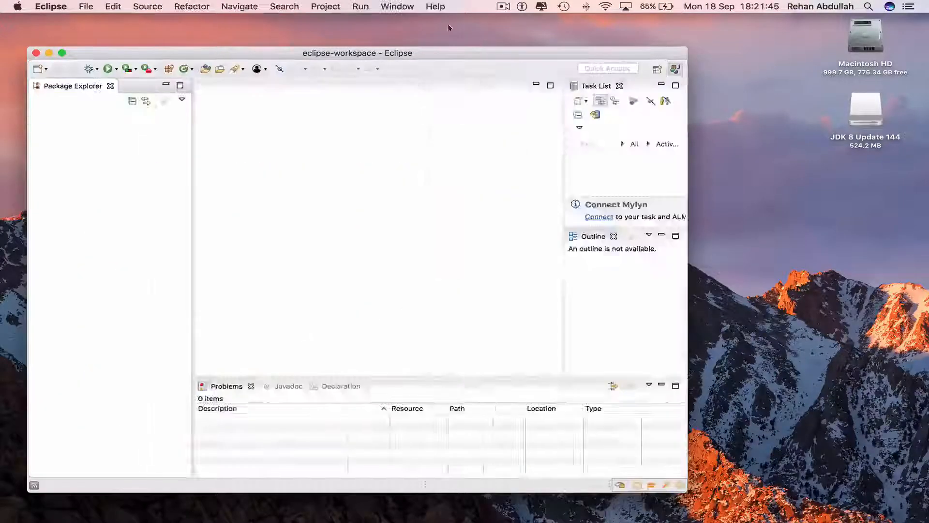
double_click(466, 53)
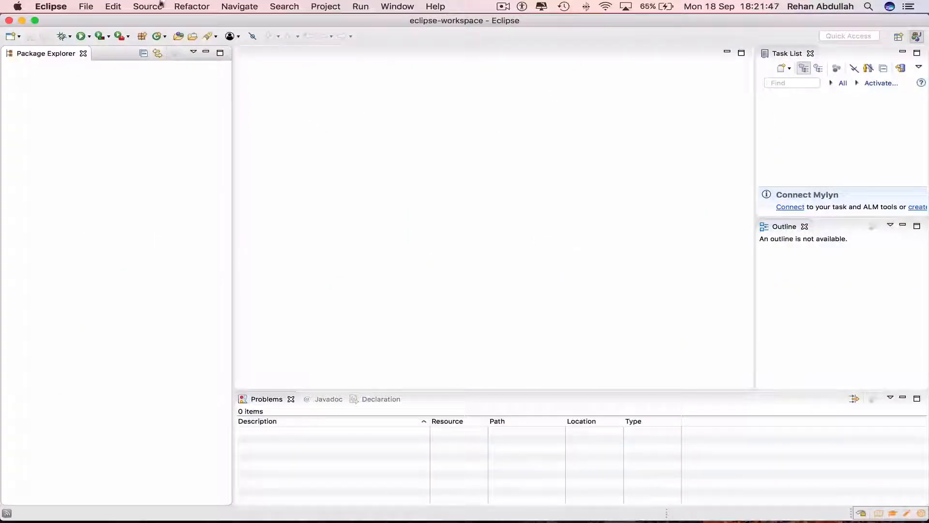
Step: Quit Eclipse from the Eclipse menu and confirm Exit
click(54, 5)
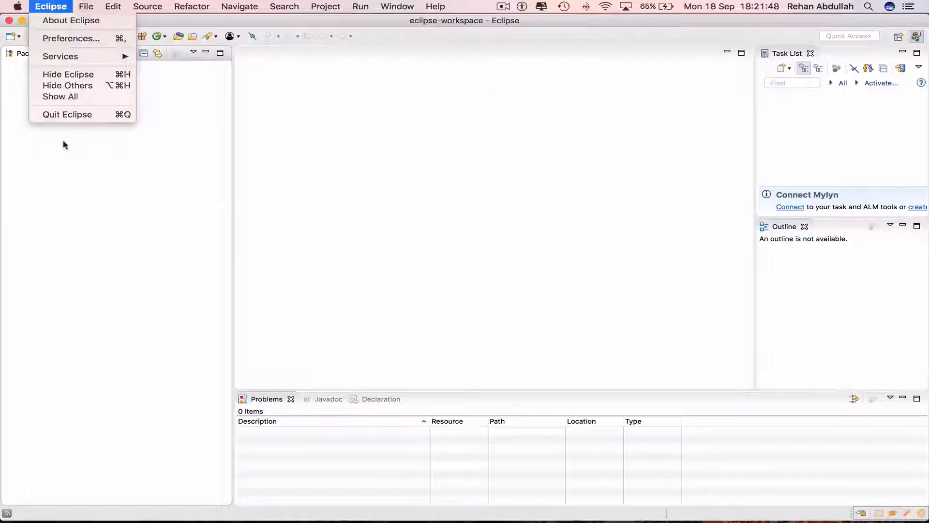
click(91, 116)
click(595, 283)
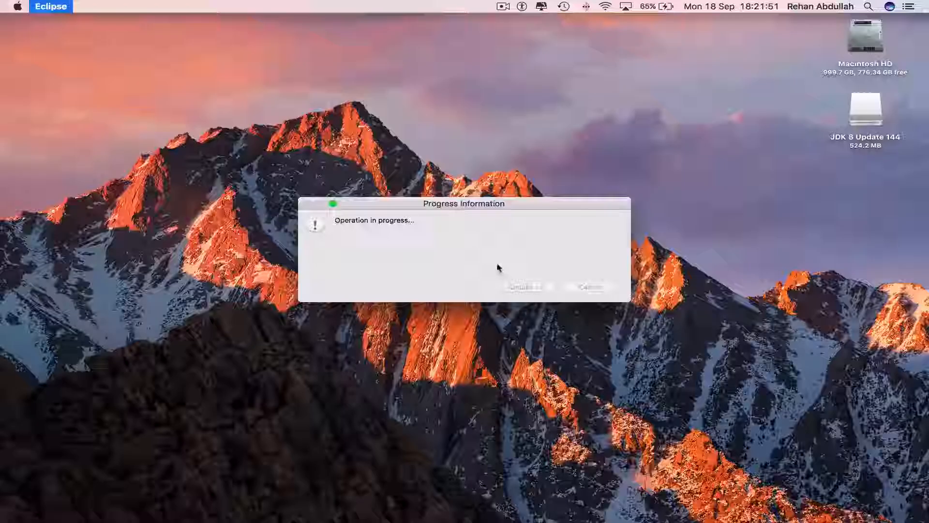
Step: Open Finder on Applications, select Eclipse Installer.app, and minimize the window
click(111, 504)
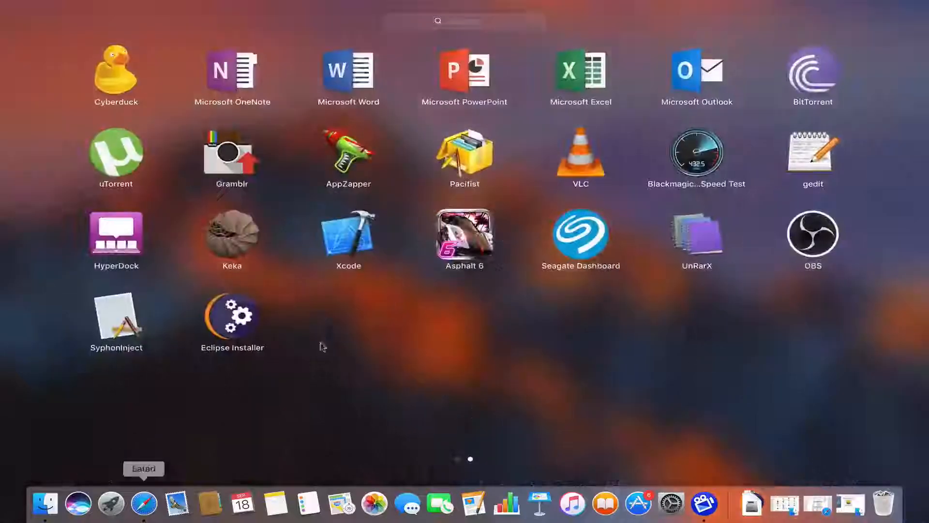
scroll(329, 329, left, 5)
click(305, 355)
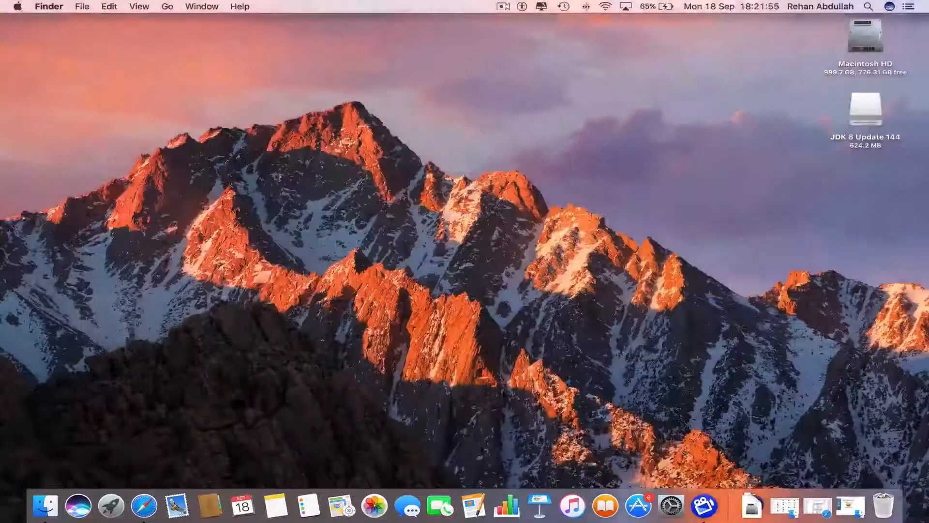
click(45, 506)
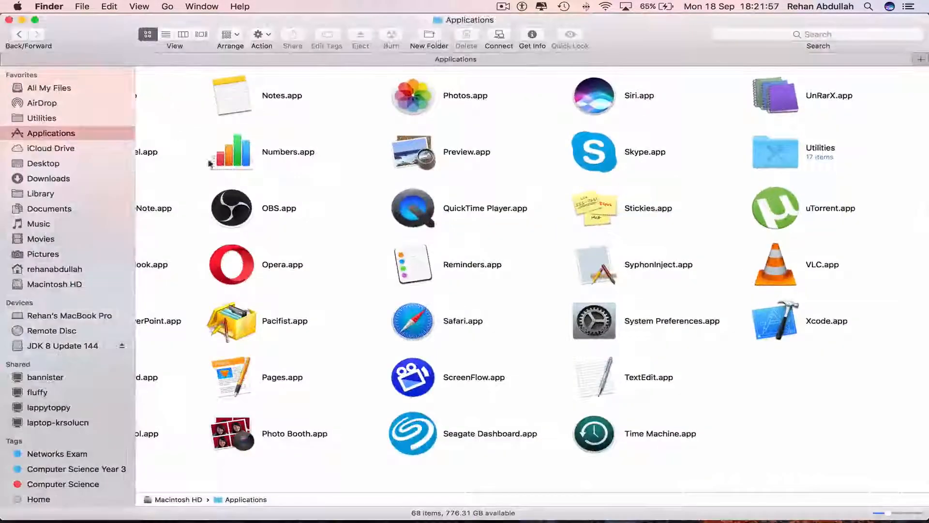
key(e)
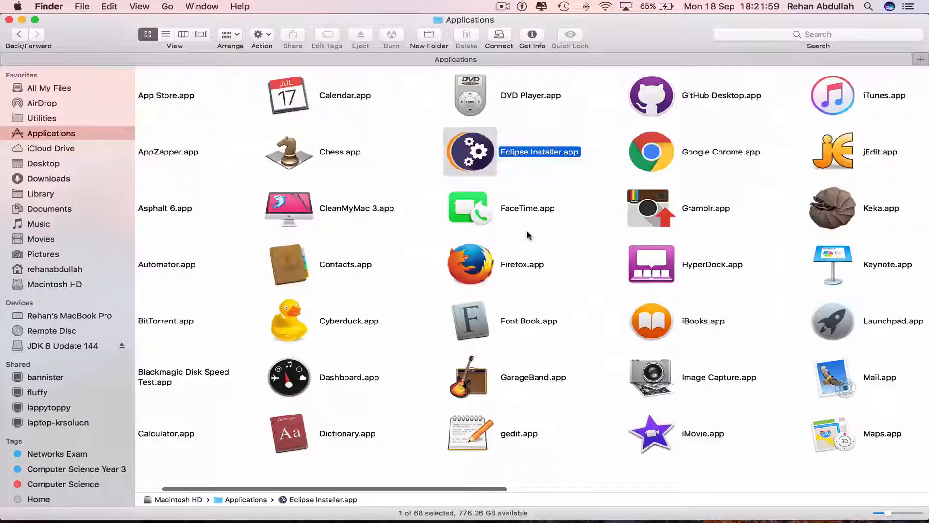
click(21, 20)
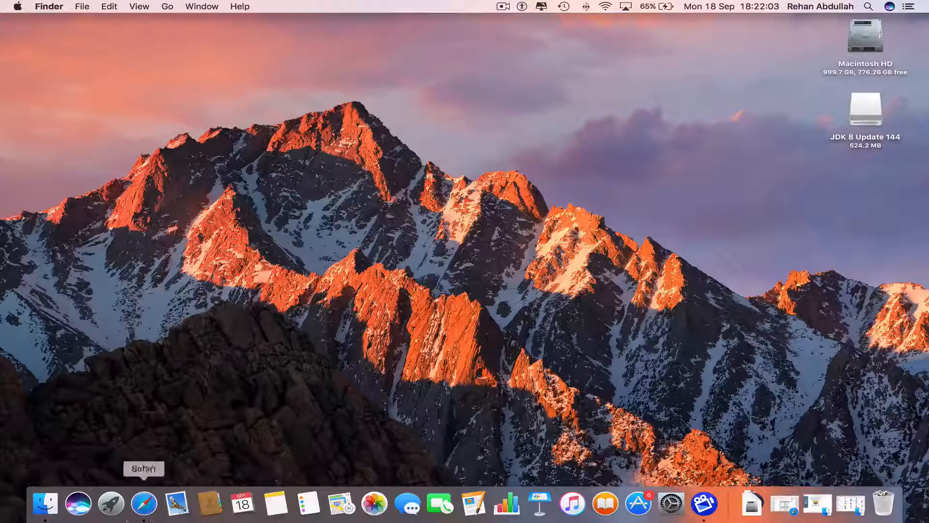
Step: Relaunch Eclipse Installer on the Eclipse IDE for Eclipse Committers page and restore Finder
click(112, 503)
scroll(544, 271, right, 3)
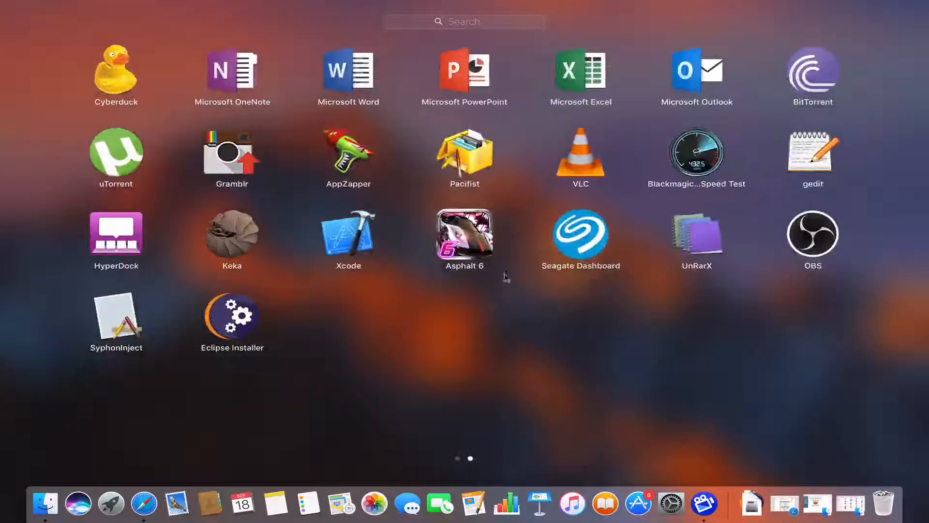
click(235, 314)
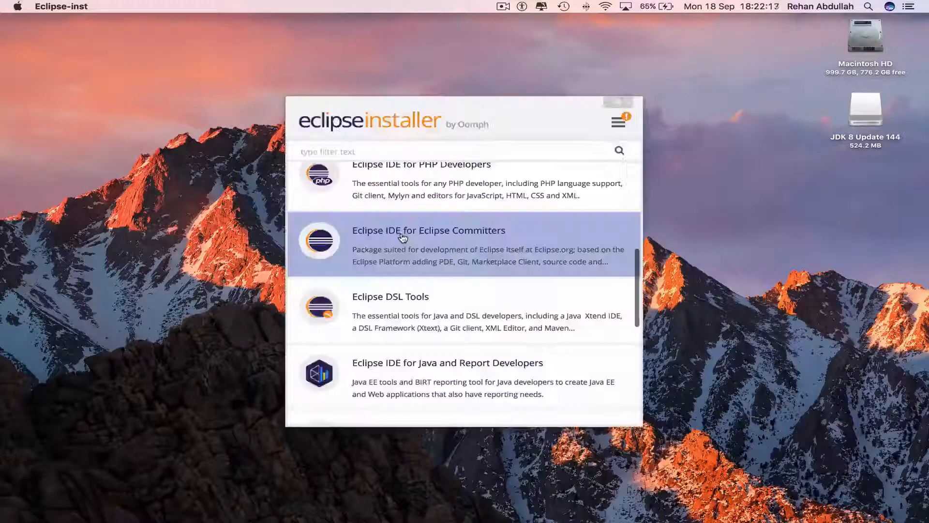
click(403, 234)
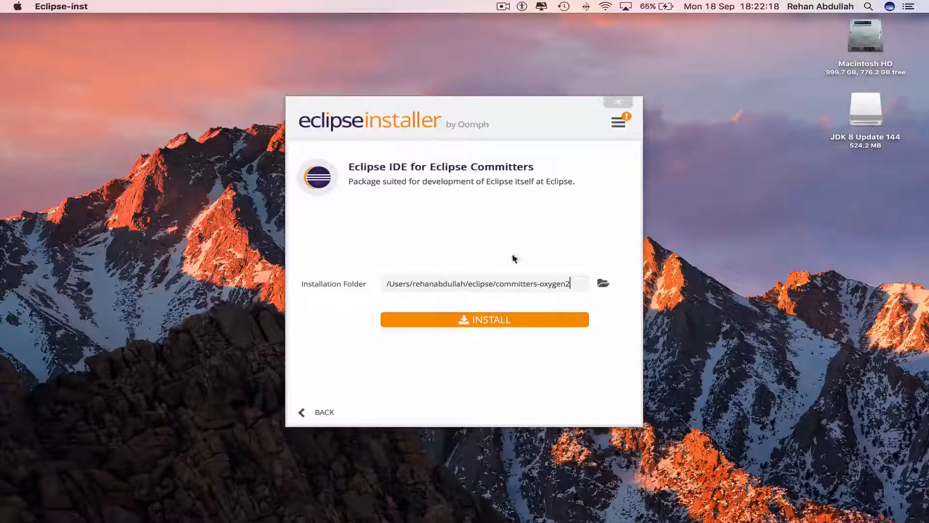
mouse_move(199, 520)
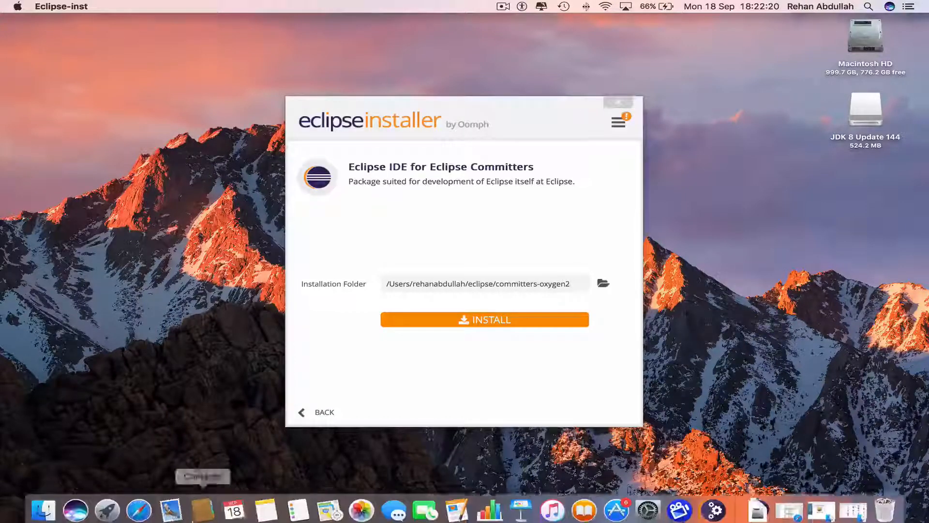
click(47, 520)
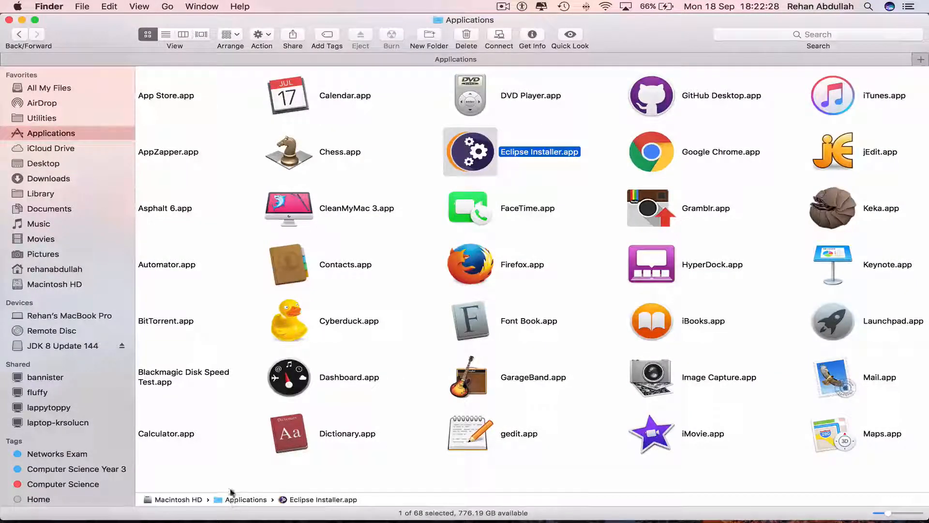
Step: Copy Eclipse.app from home > eclipse > committers-oxygen into Applications
click(54, 268)
click(169, 350)
double_click(170, 347)
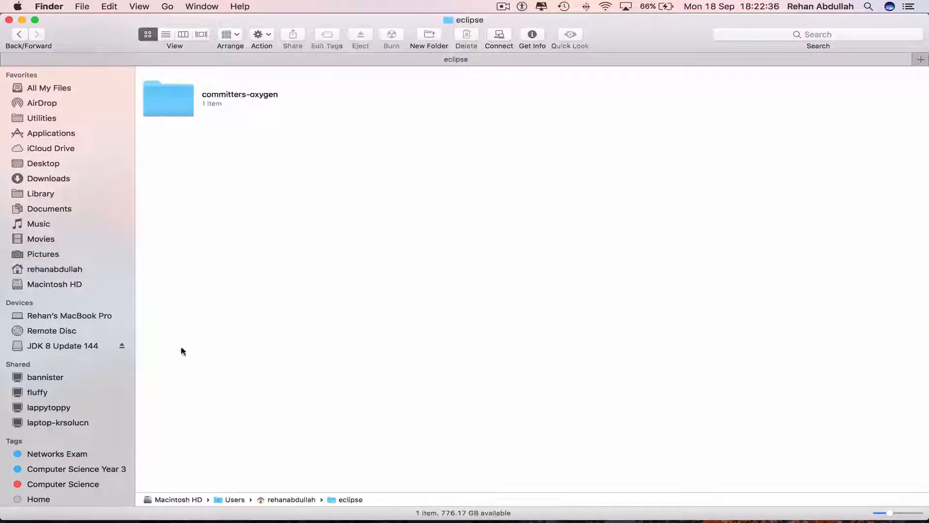
double_click(175, 94)
click(183, 90)
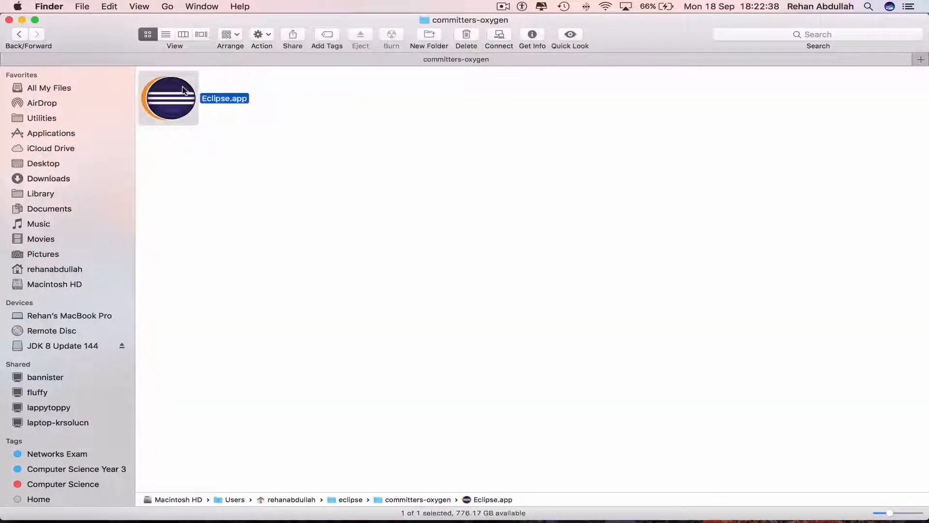
click(151, 198)
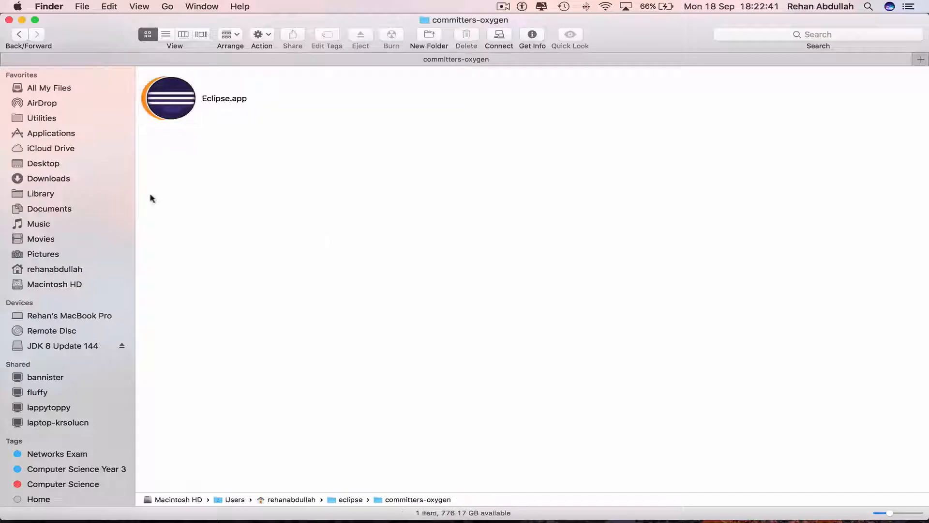
click(69, 135)
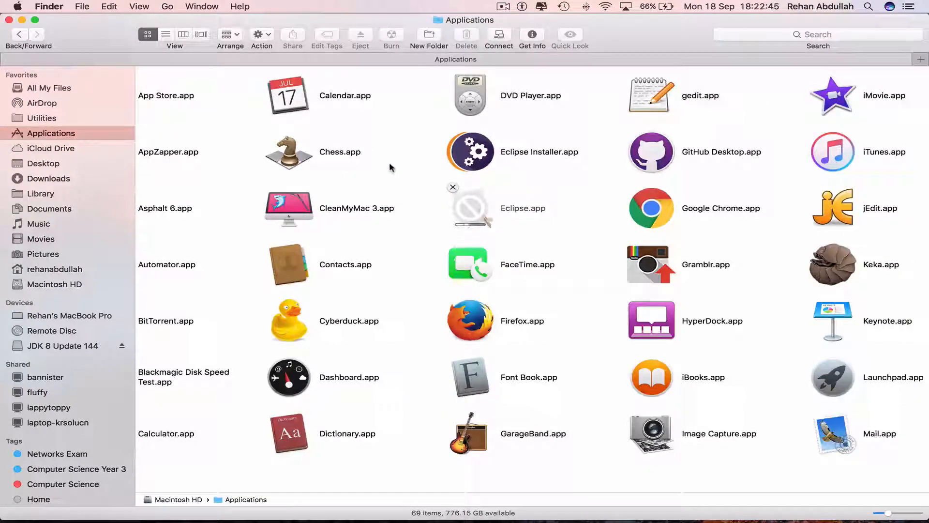
Step: Close the Finder window, return the installer to its product list, and close it
click(9, 20)
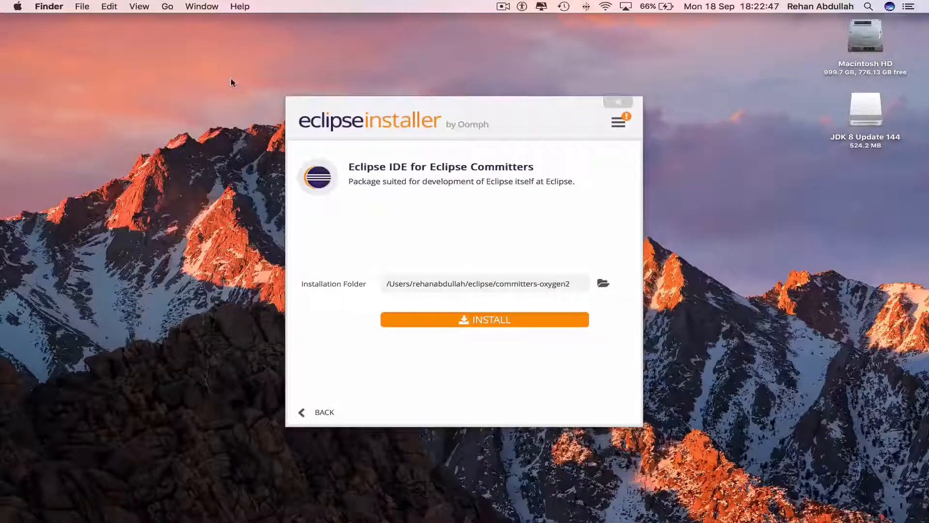
click(307, 412)
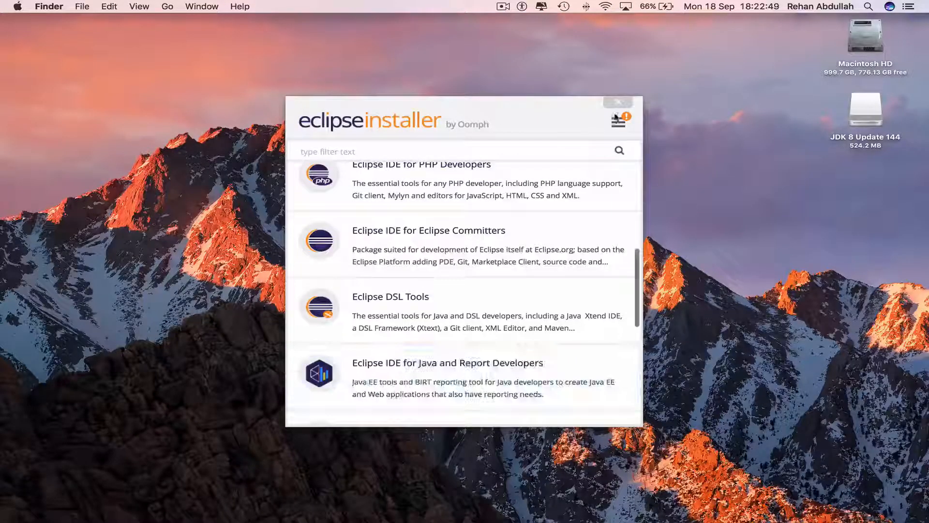
click(619, 102)
Step: Restore and close the JDK 8 Update 144 window
mouse_move(592, 520)
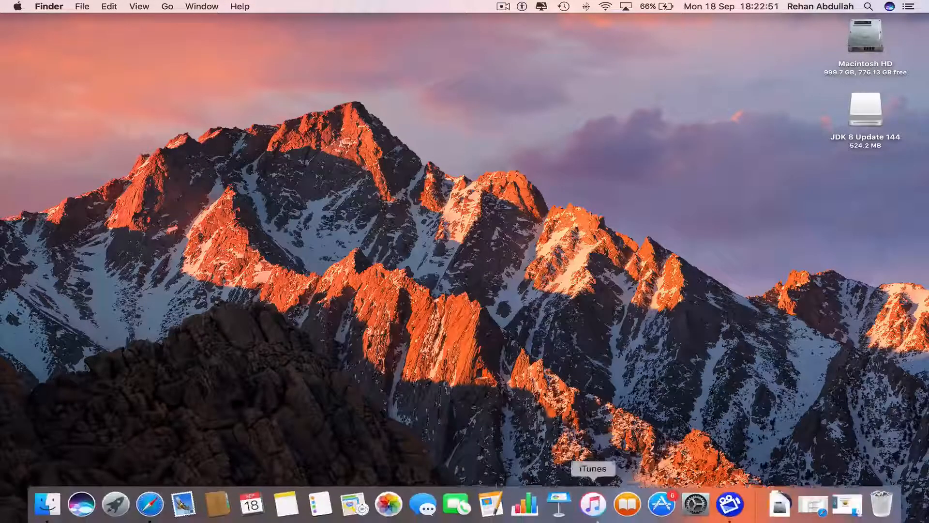
click(845, 518)
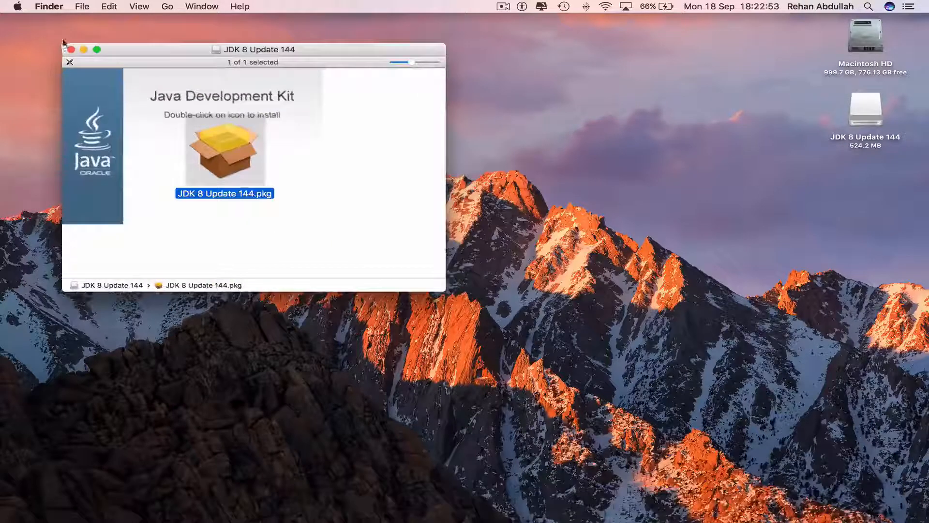
click(69, 49)
Step: Launch the copied Eclipse from Launchpad with the default workspace and reach the workbench
mouse_move(84, 520)
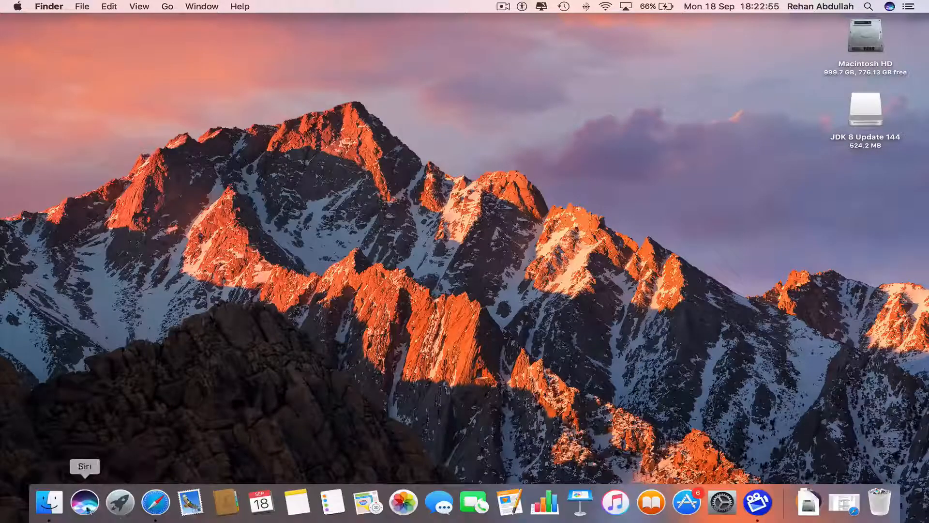
click(120, 502)
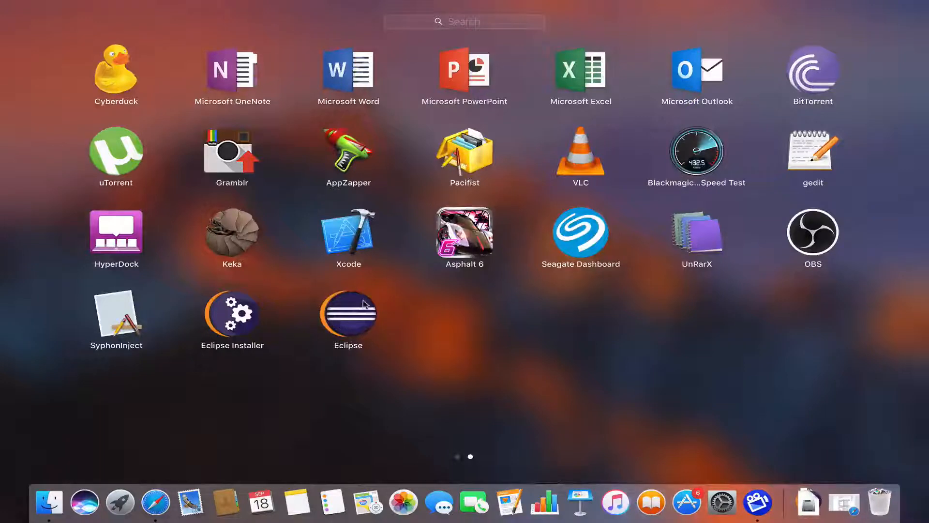
click(349, 312)
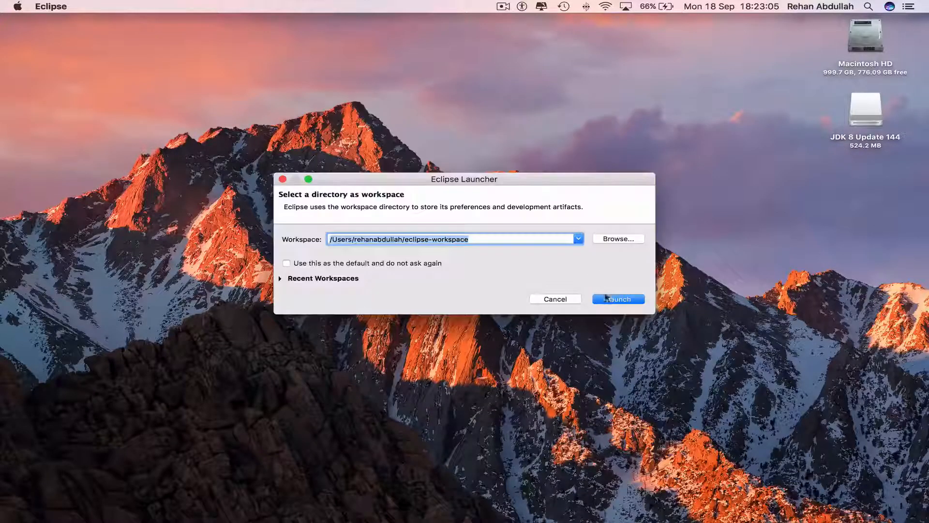
click(610, 303)
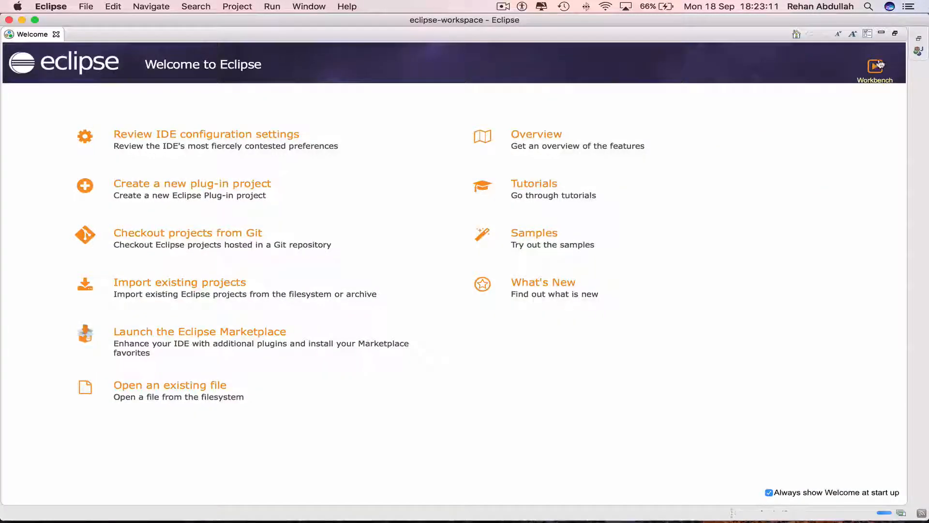
click(871, 67)
Step: Quit Eclipse from the Eclipse menu and confirm Exit
click(50, 6)
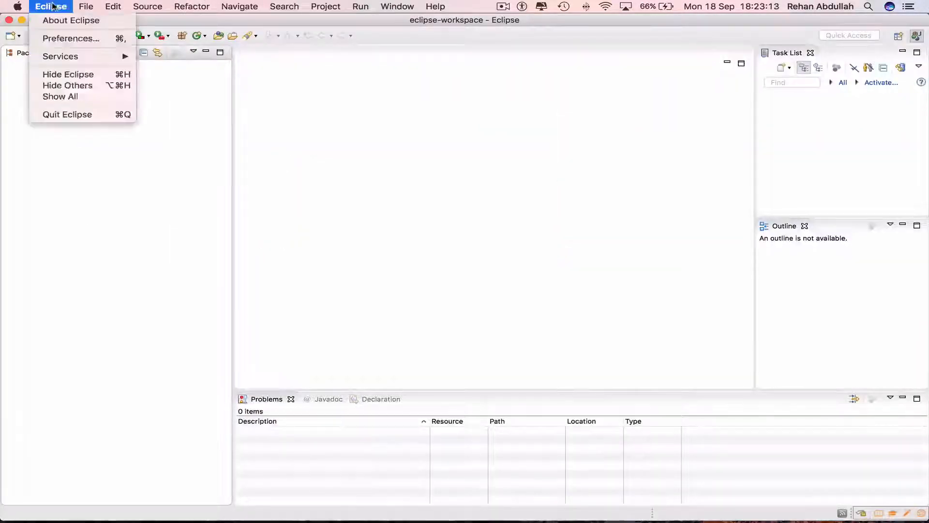
click(92, 113)
click(612, 282)
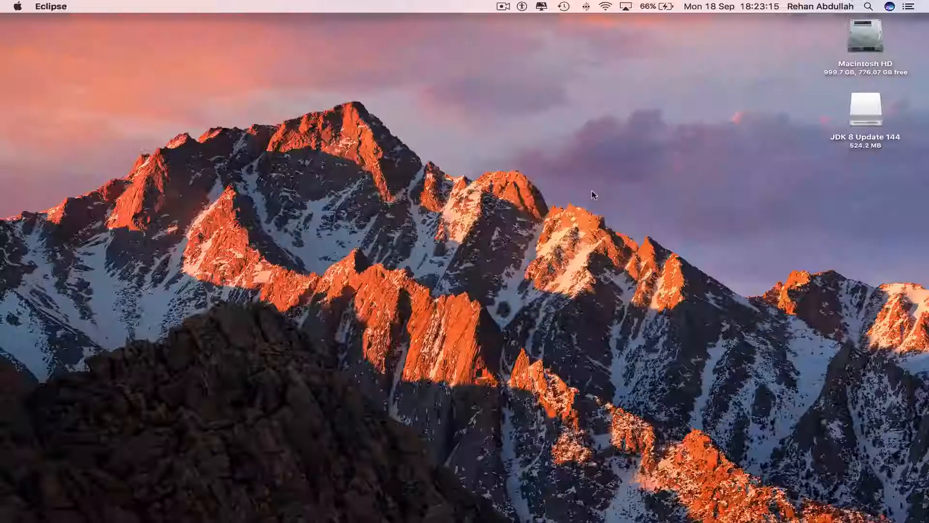